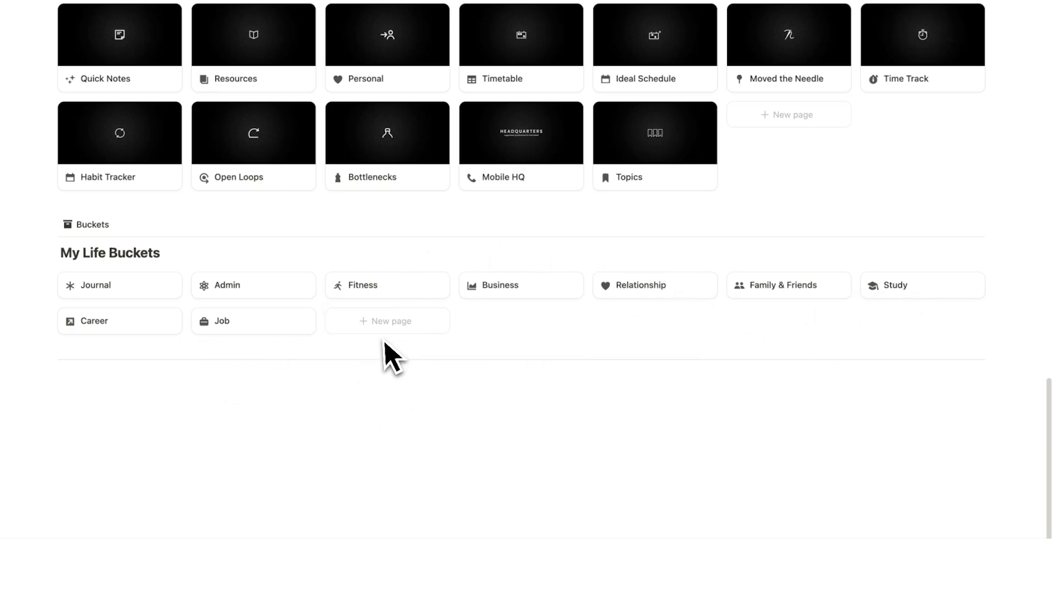
Add a page to My Life Buckets from the New Bucket template and review its sections
left_click(387, 321)
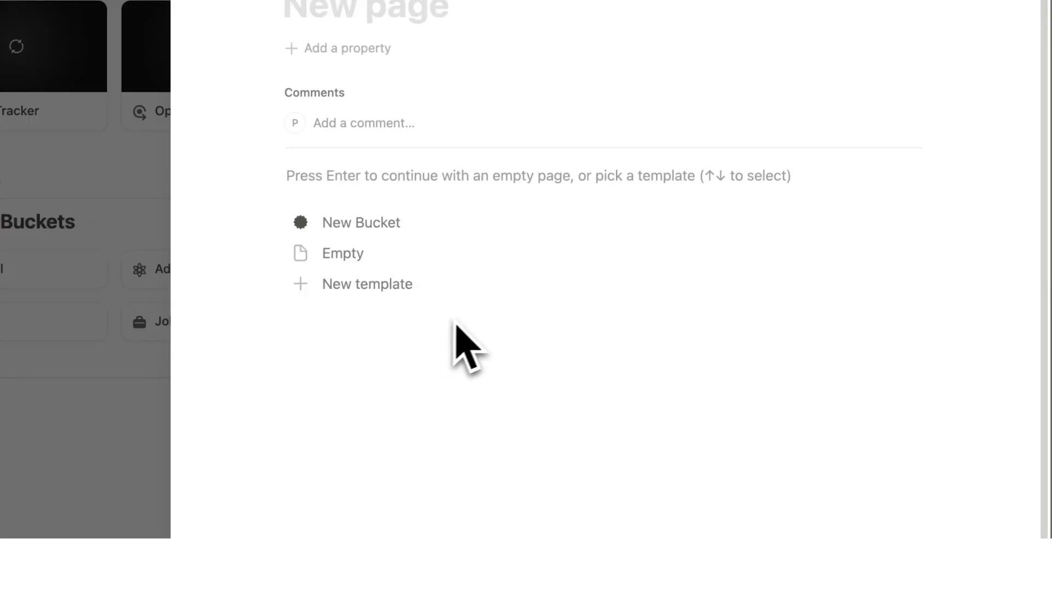
left_click(438, 234)
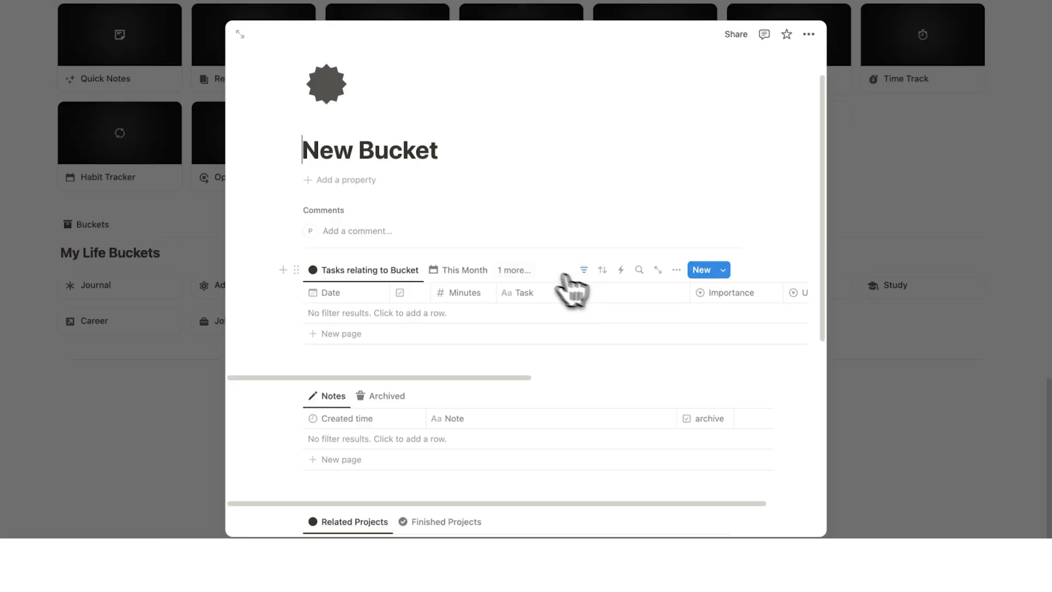
scroll(559, 332, "down", 1)
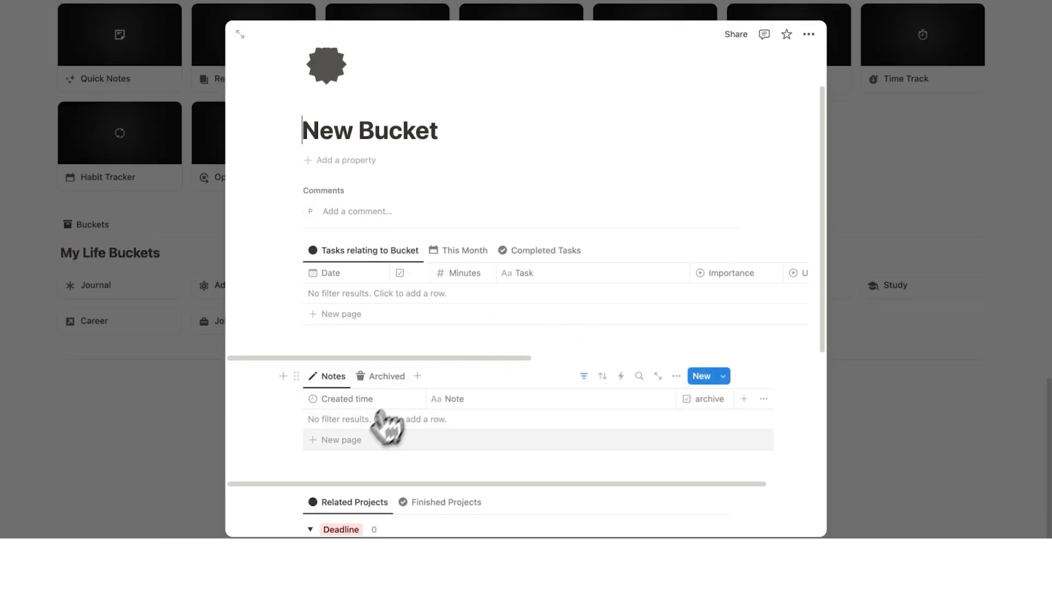
scroll(387, 422, "down", 5)
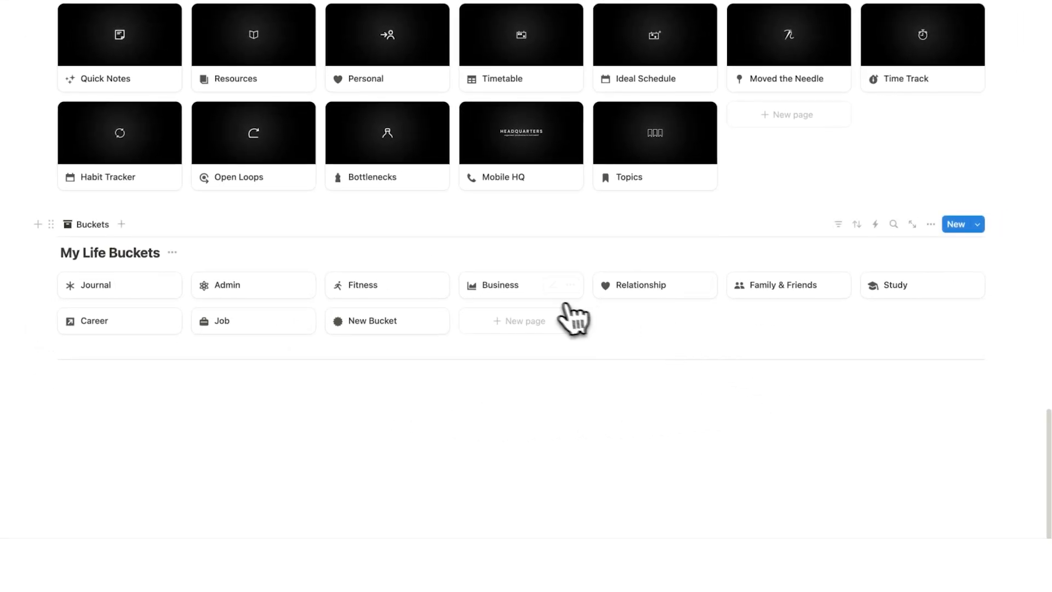
Open existing life buckets such as Fitness and Business and examine their tasks, notes and related projects sections
scroll(567, 318, "up", 5)
scroll(554, 315, "up", 5)
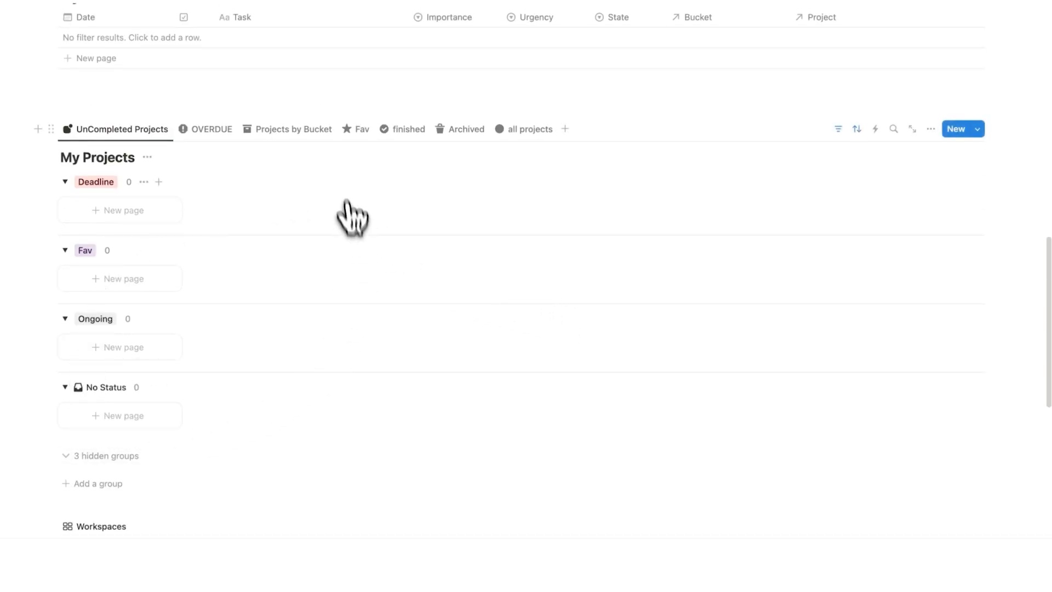
scroll(356, 218, "down", 10)
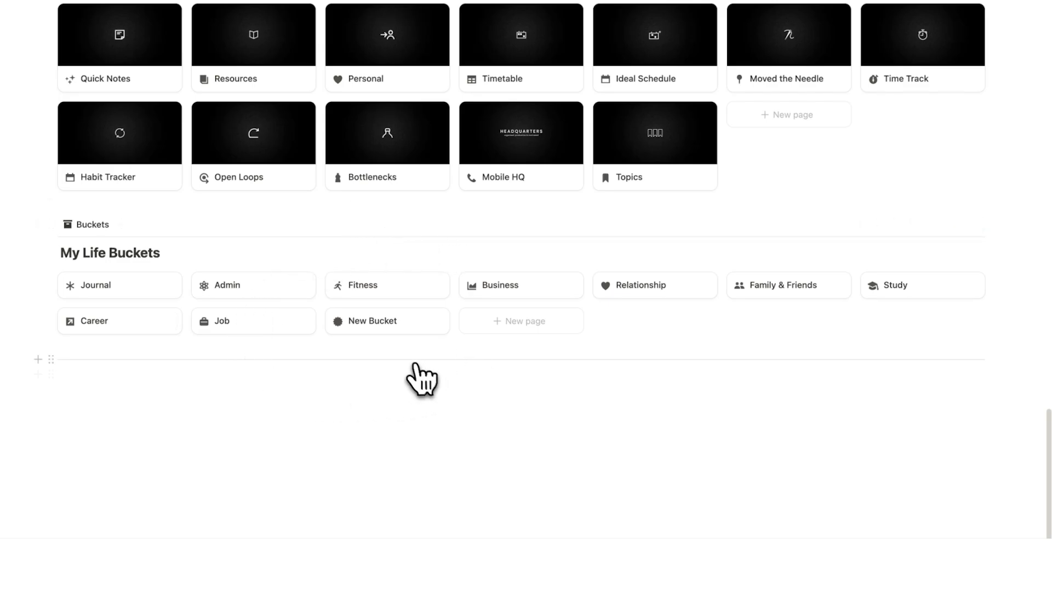
left_click(383, 288)
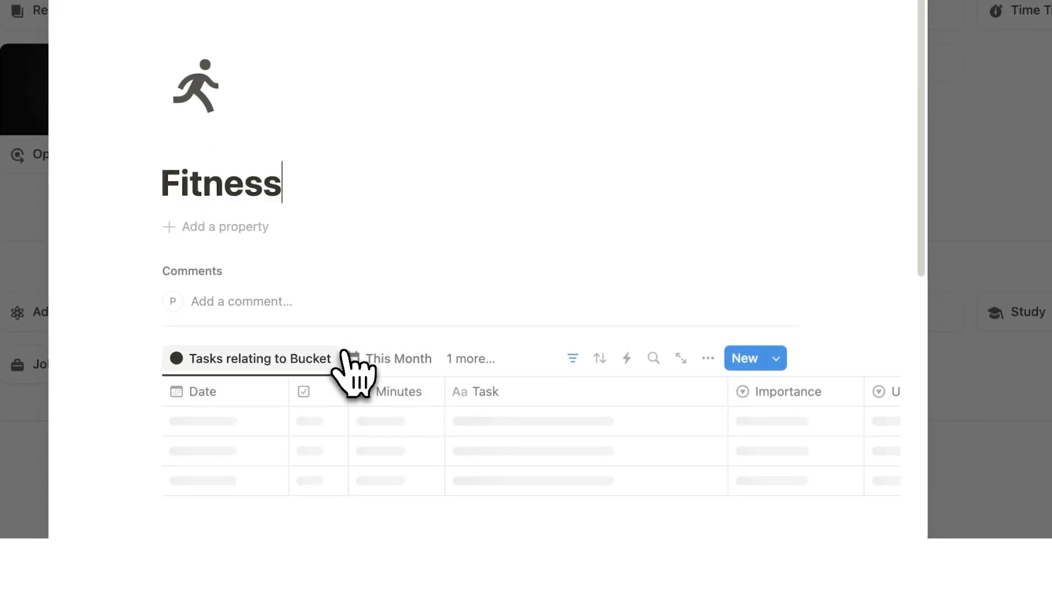
scroll(429, 265, "down", 9)
scroll(455, 263, "up", 9)
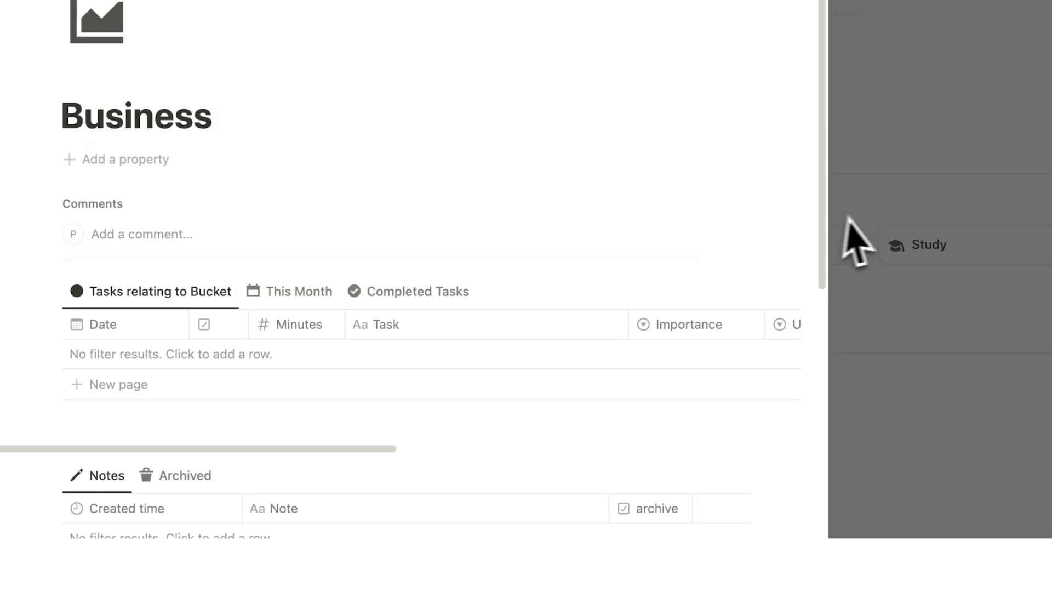
left_click(856, 241)
left_click(406, 293)
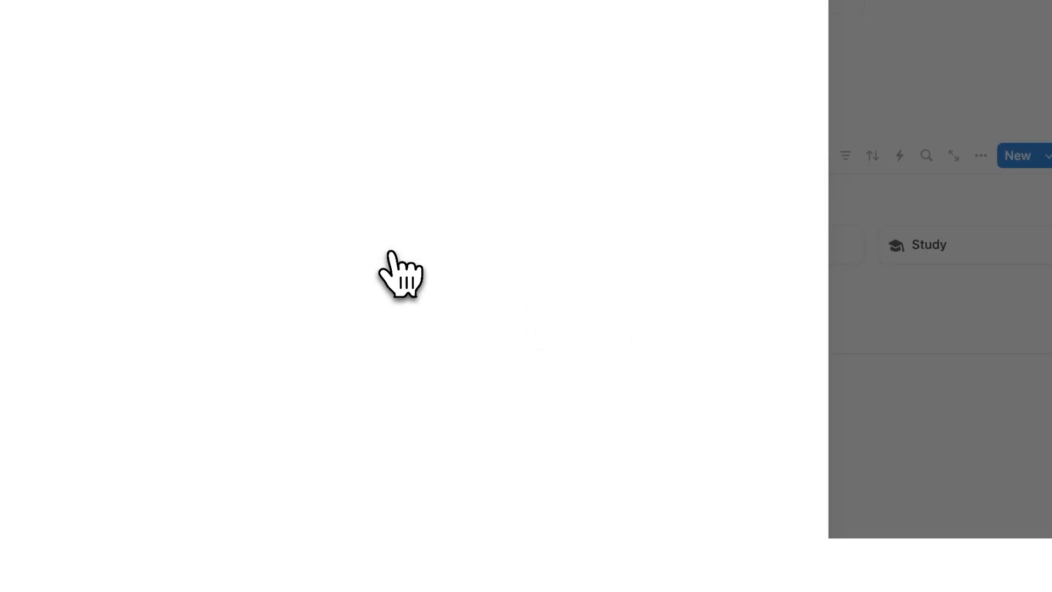
scroll(399, 272, "down", 8)
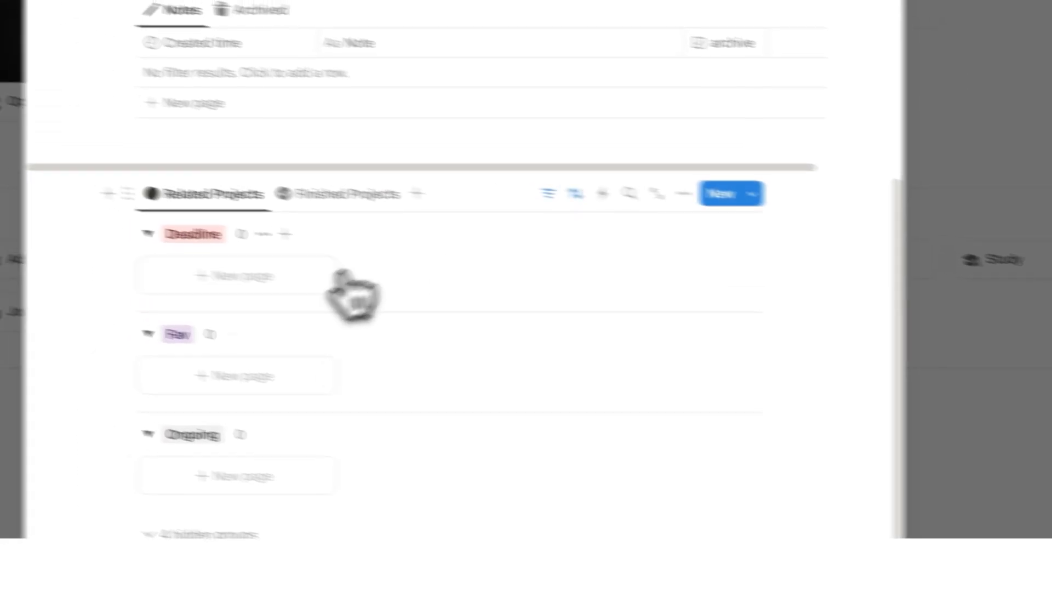
scroll(452, 217, "up", 8)
Create two projects without a status in My Projects, named Project 1 and Project 2
left_click(961, 130)
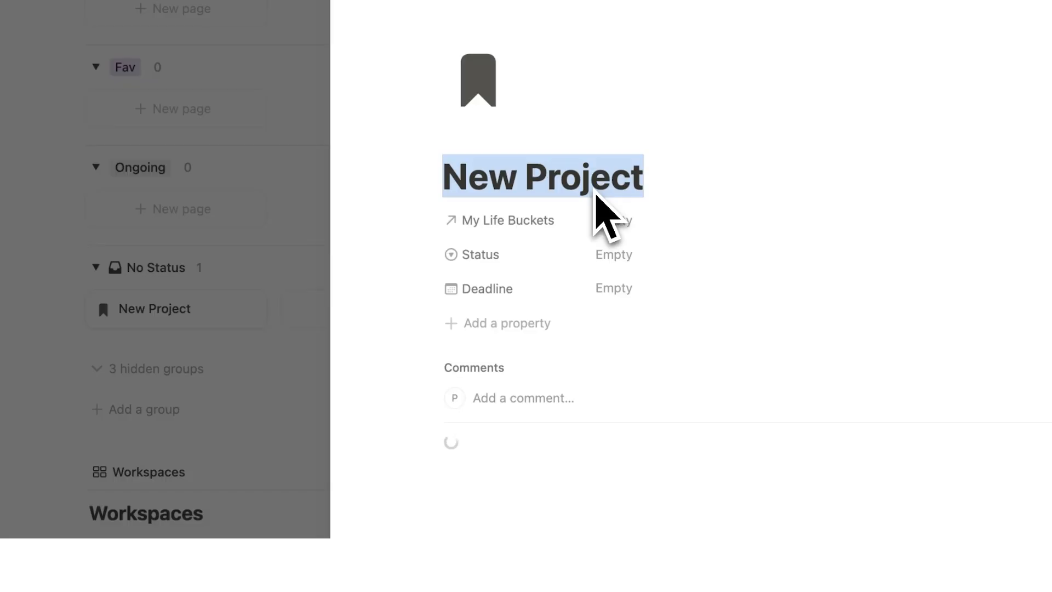
type("Project 1")
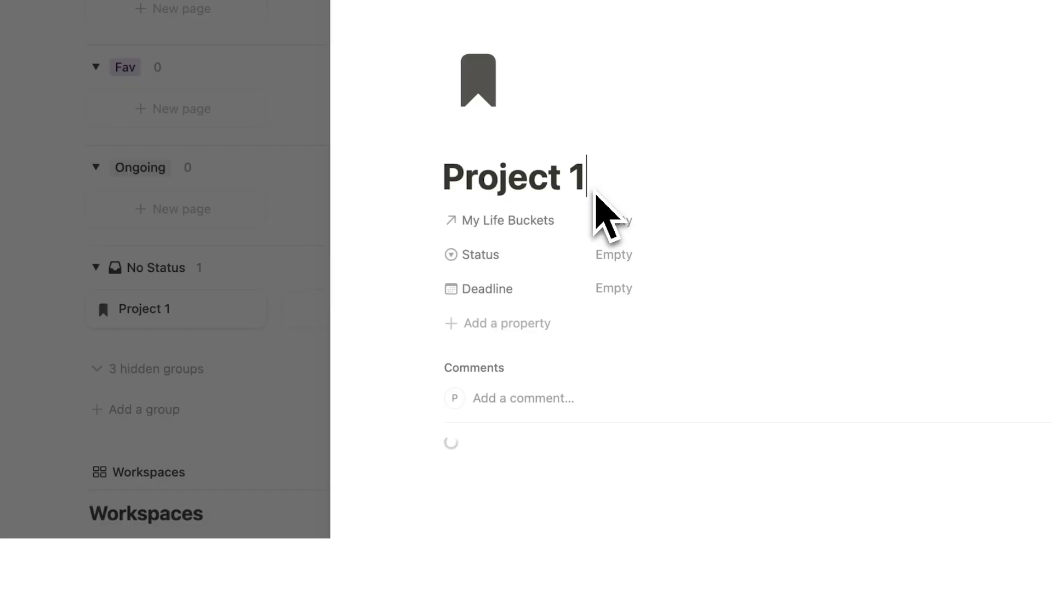
left_click(211, 235)
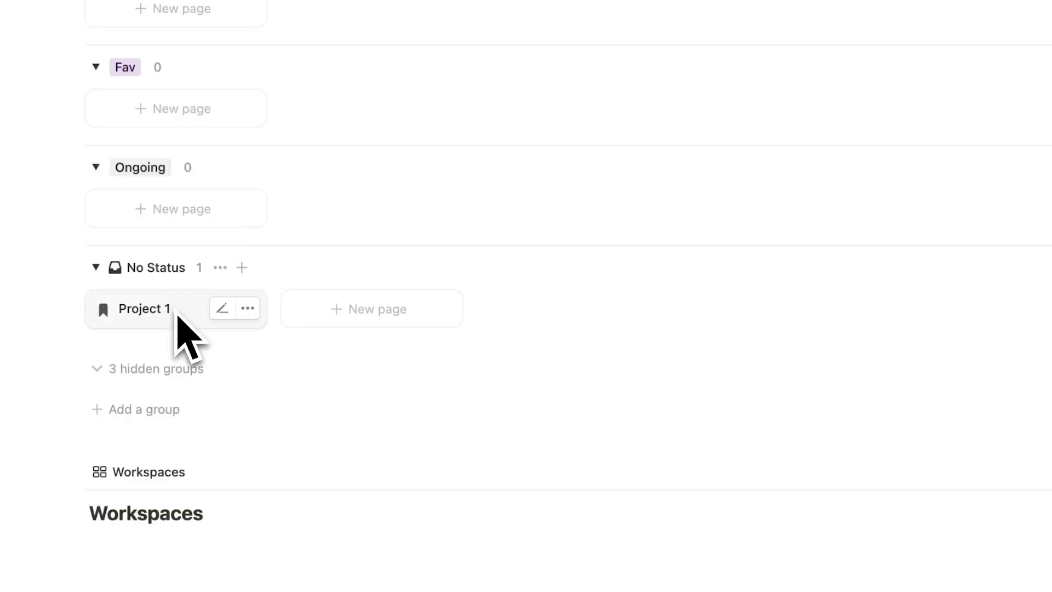
left_click(356, 310)
key("super+a")
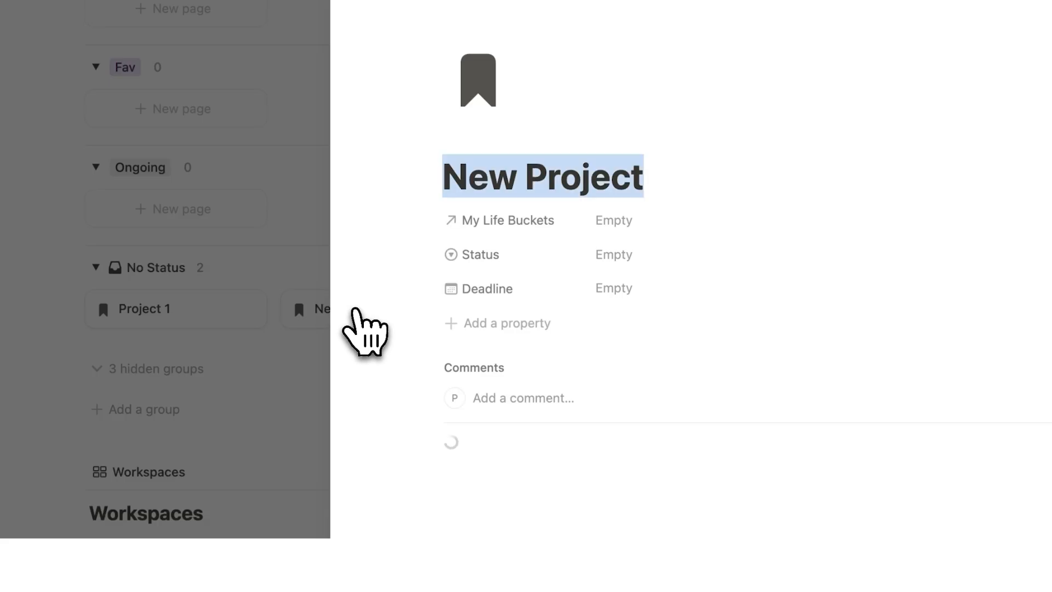
type("Project 2")
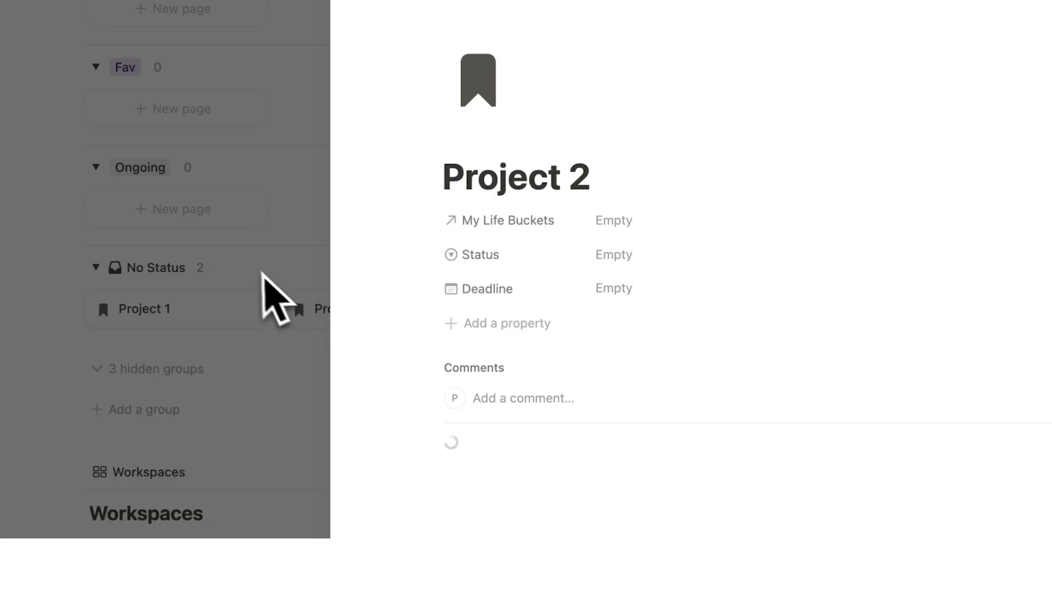
left_click(262, 277)
Create a project named Project 3 in the Fav group of My Projects
scroll(338, 355, "up", 3)
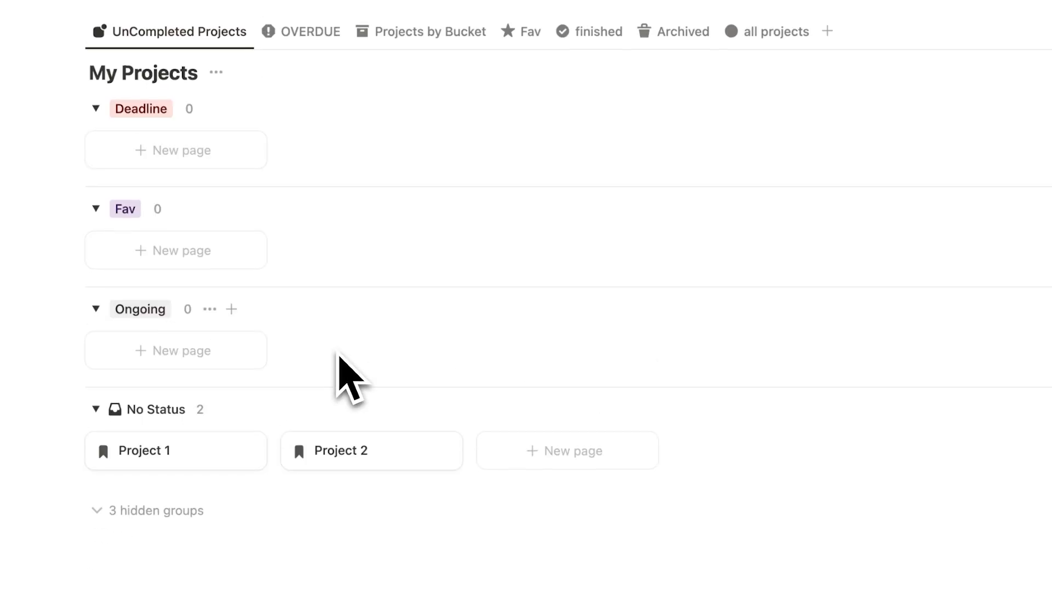
left_click(177, 259)
key("super+a")
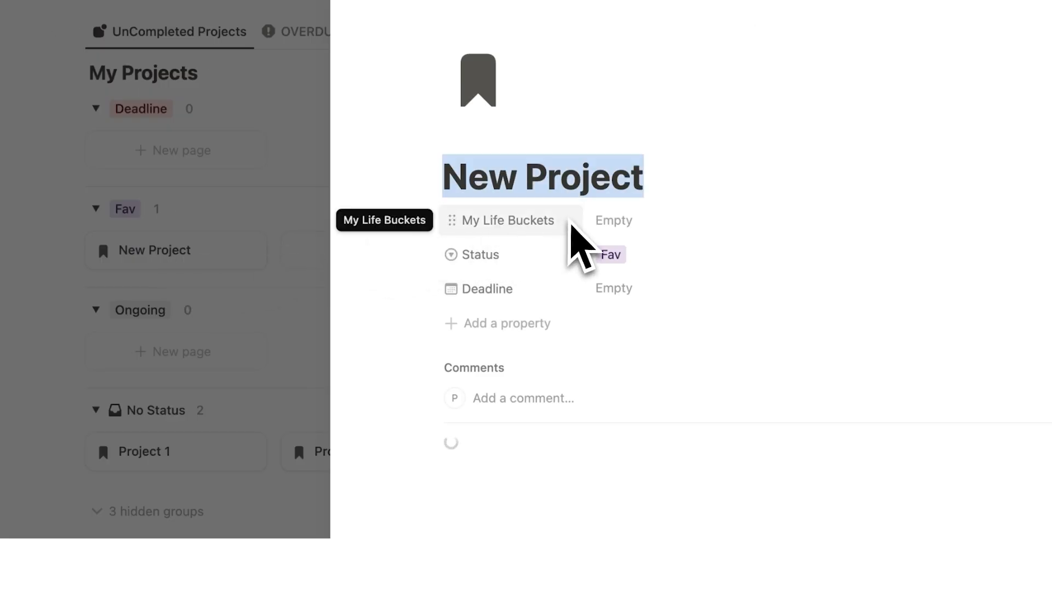
type("Project 3")
left_click(209, 265)
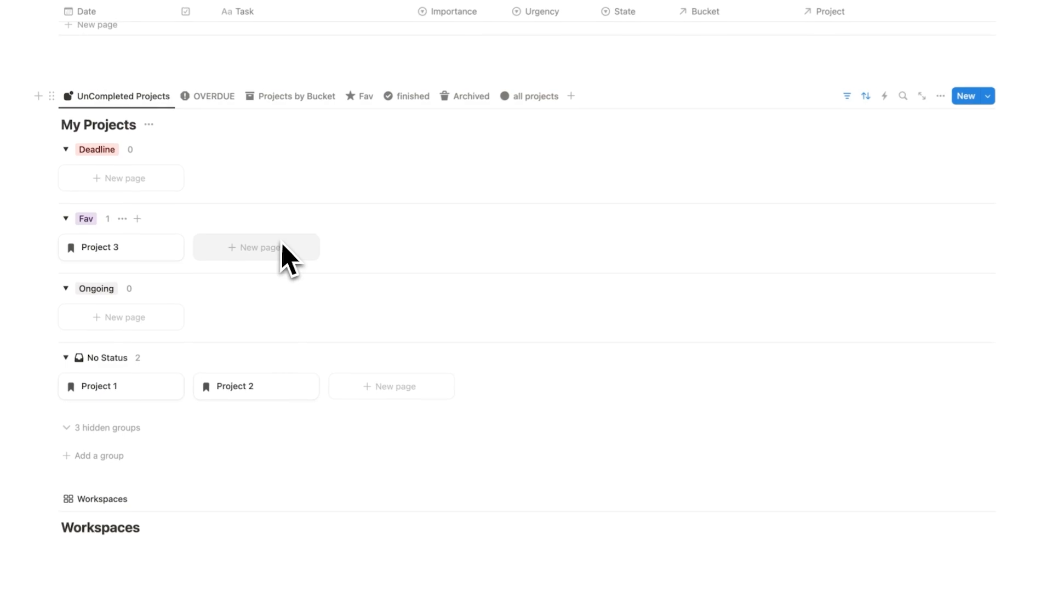
Add a task named "task 1" to My Task List
scroll(188, 176, "up", 3)
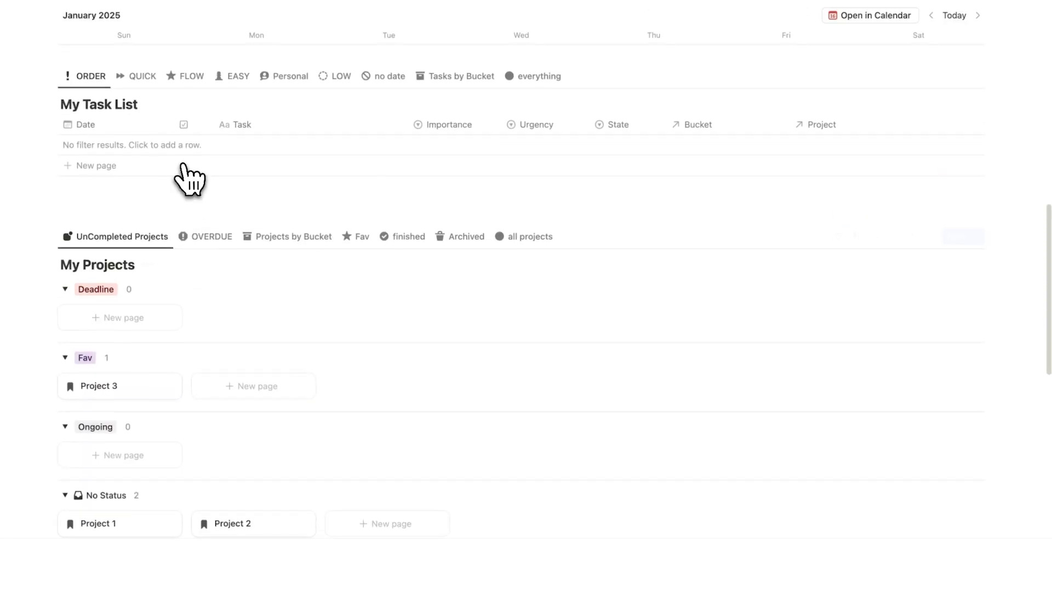
left_click(120, 164)
type("task 1")
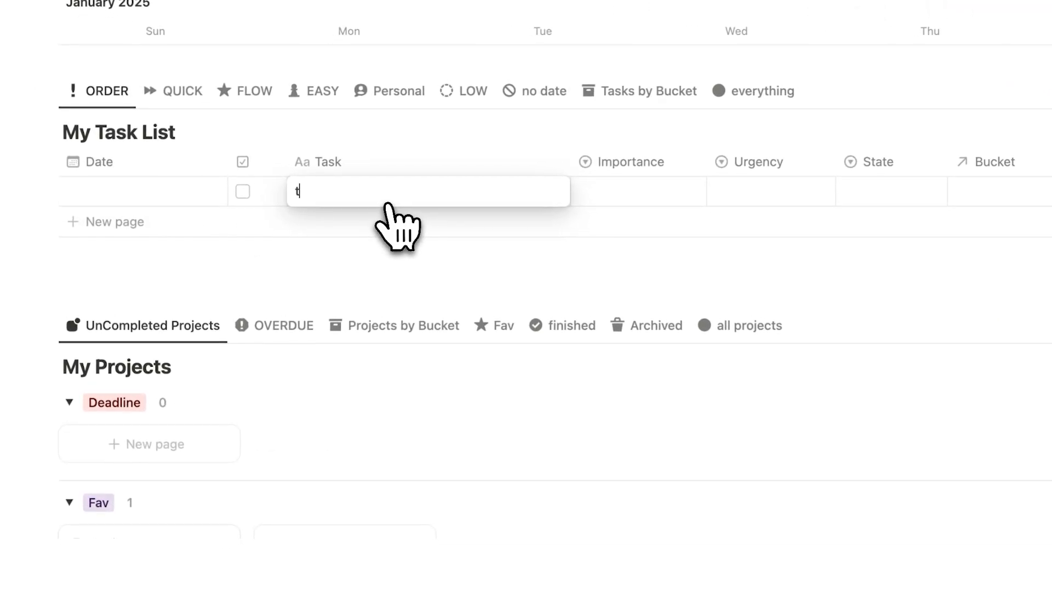
key("Return")
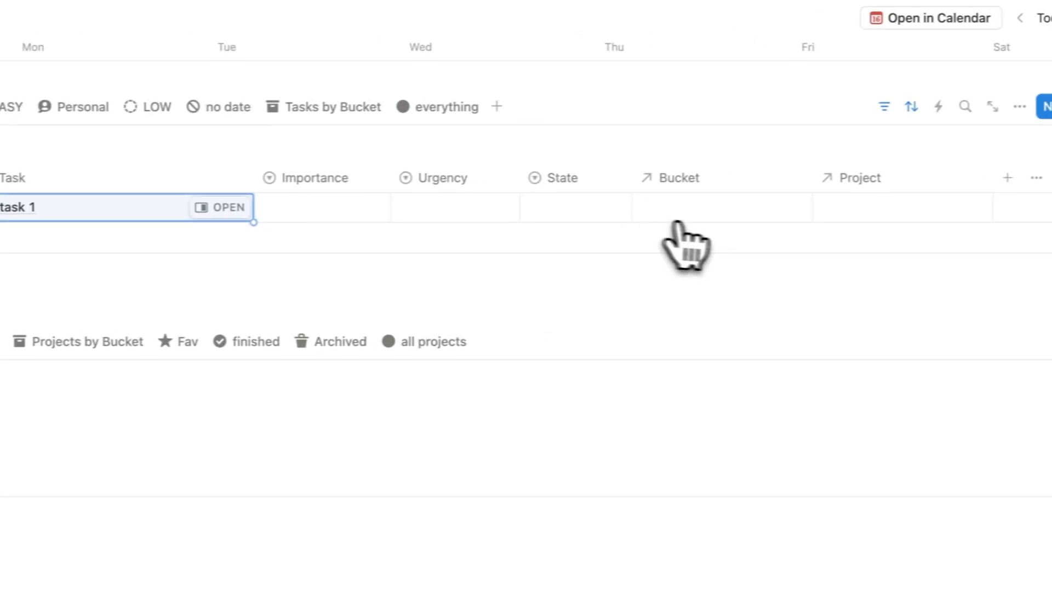
Link task 1 to the Business bucket and to Project 3
left_click(1047, 198)
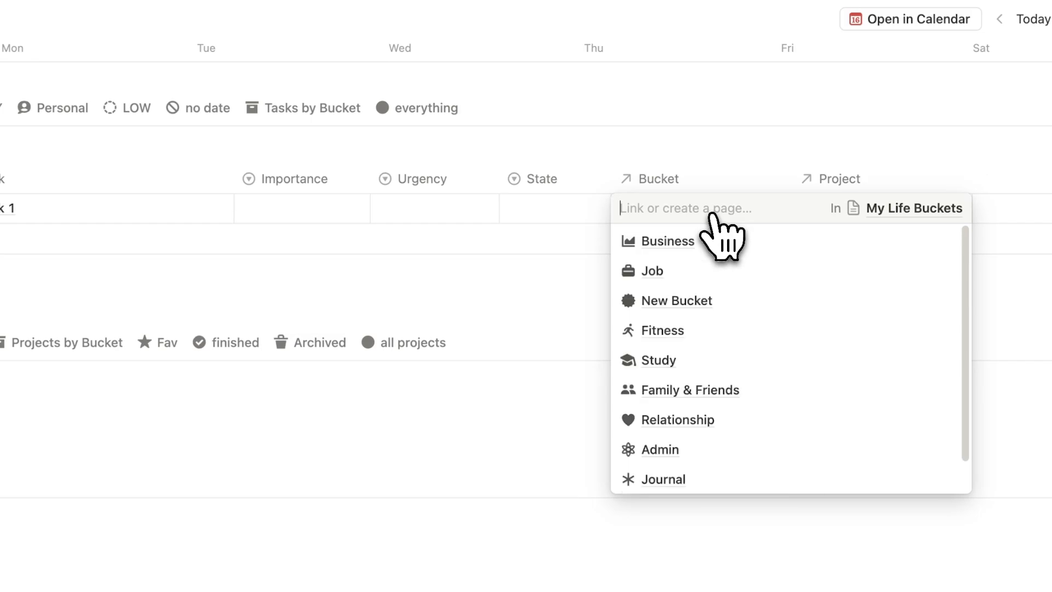
left_click(719, 244)
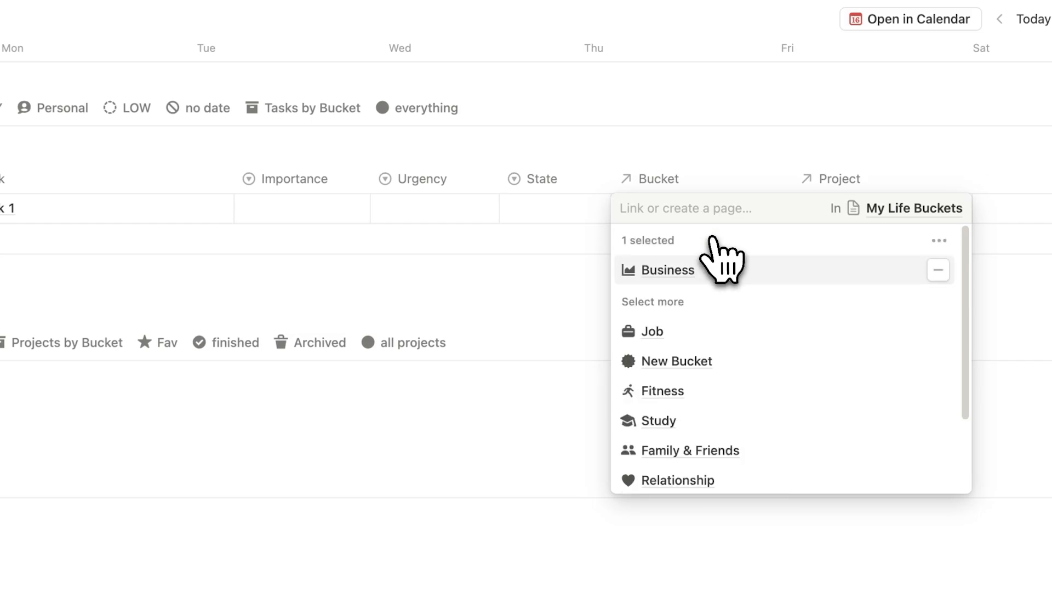
left_click(772, 176)
left_click(841, 215)
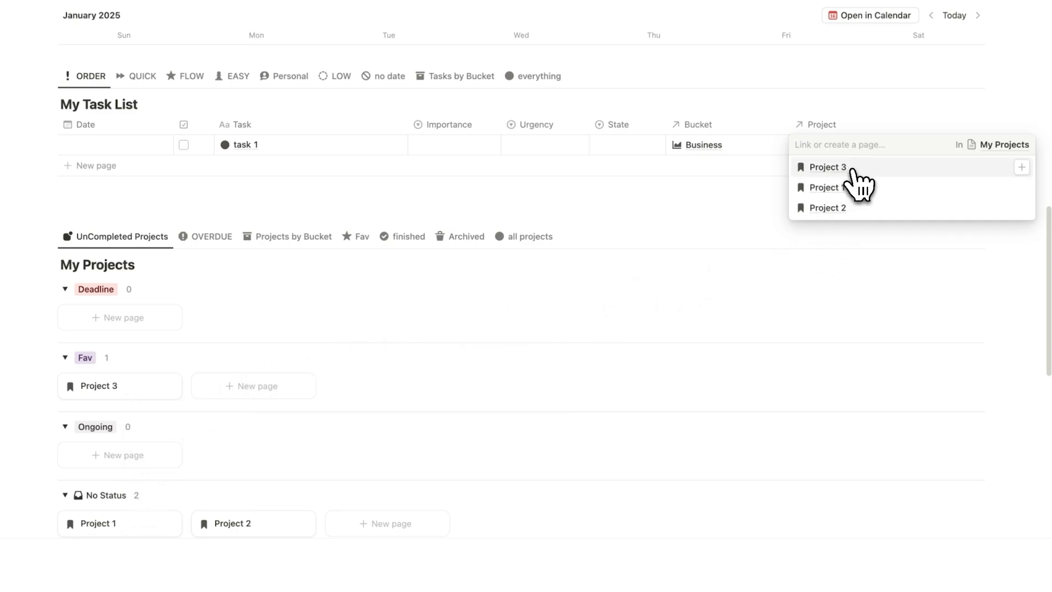
left_click(850, 170)
left_click(705, 193)
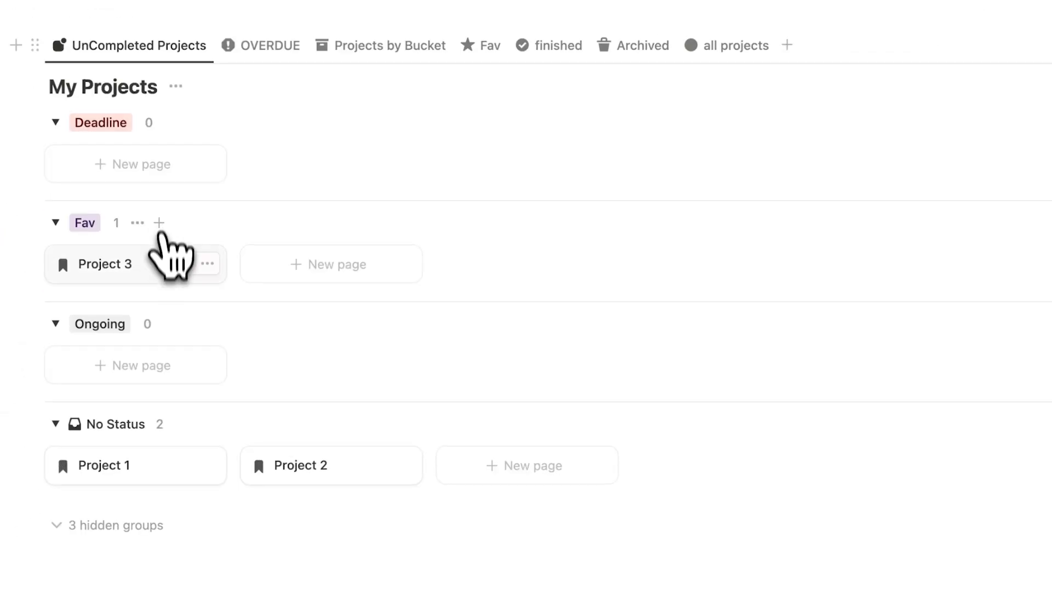
Open Project 3 from the Fav group and examine its page contents
left_click(156, 267)
scroll(639, 241, "down", 3)
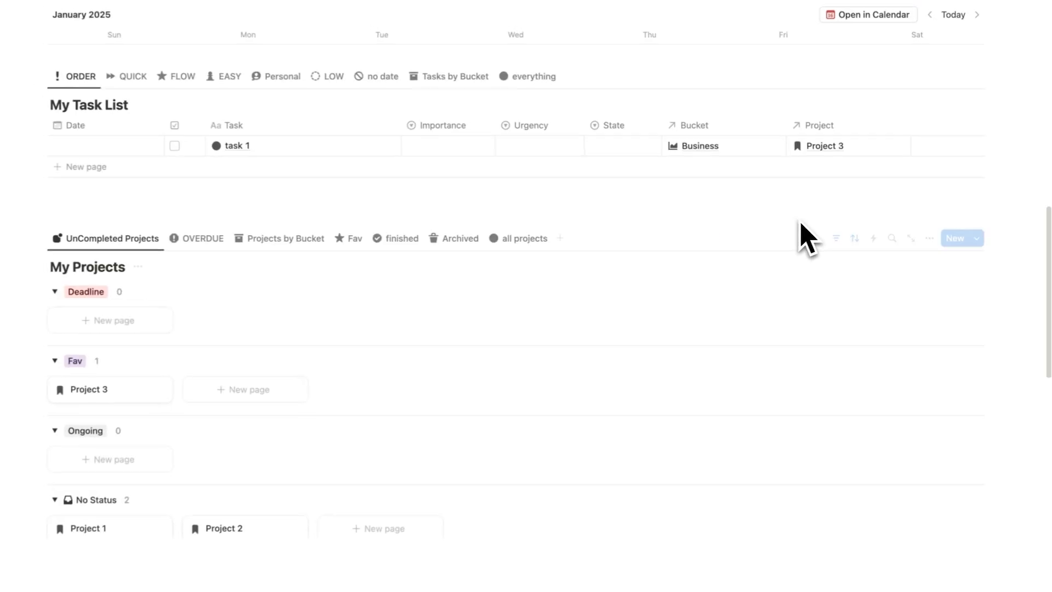
Create a quick task titled "respond to Blah Blah" and check its entry in My Task List
scroll(806, 238, "up", 7)
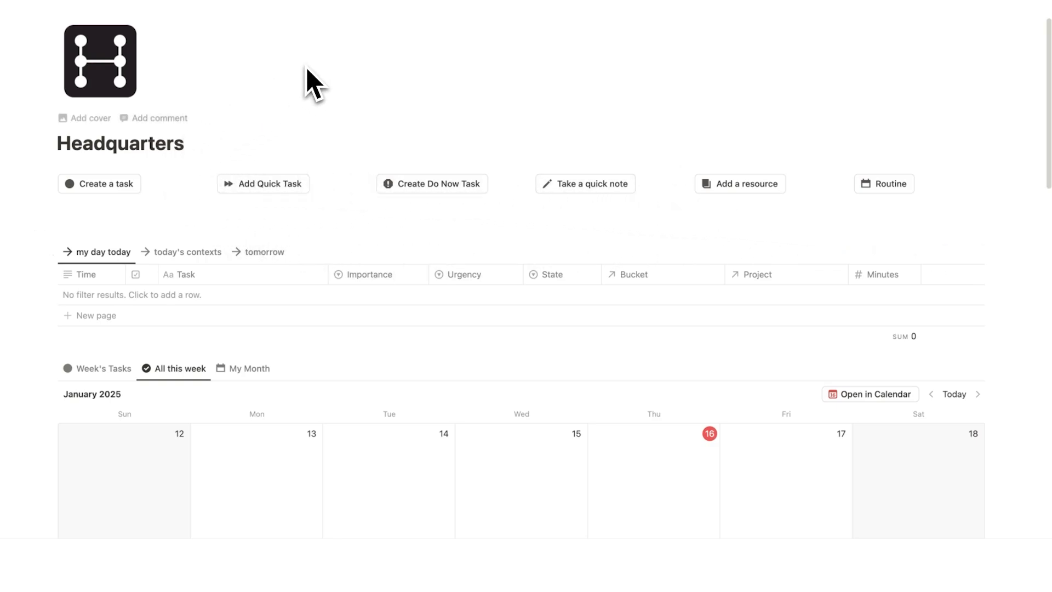
scroll(283, 231, "up", 1)
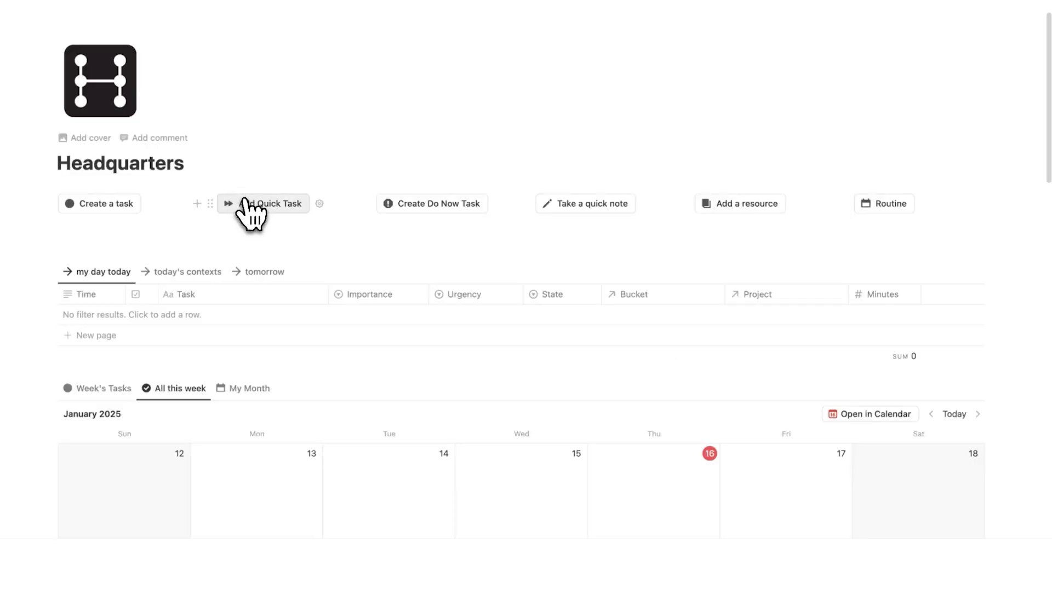
left_click(247, 204)
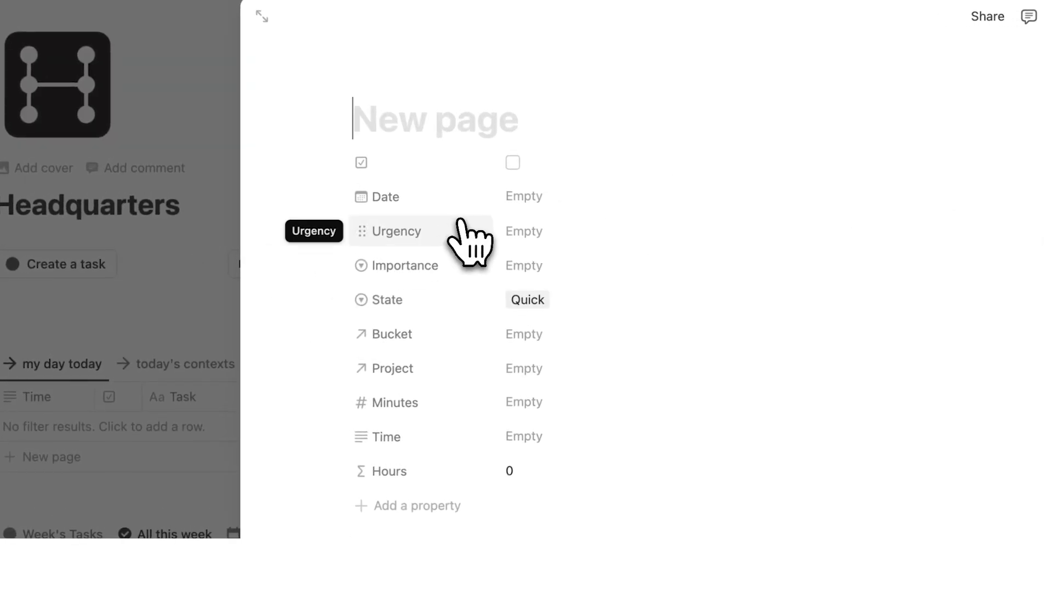
type("respond to")
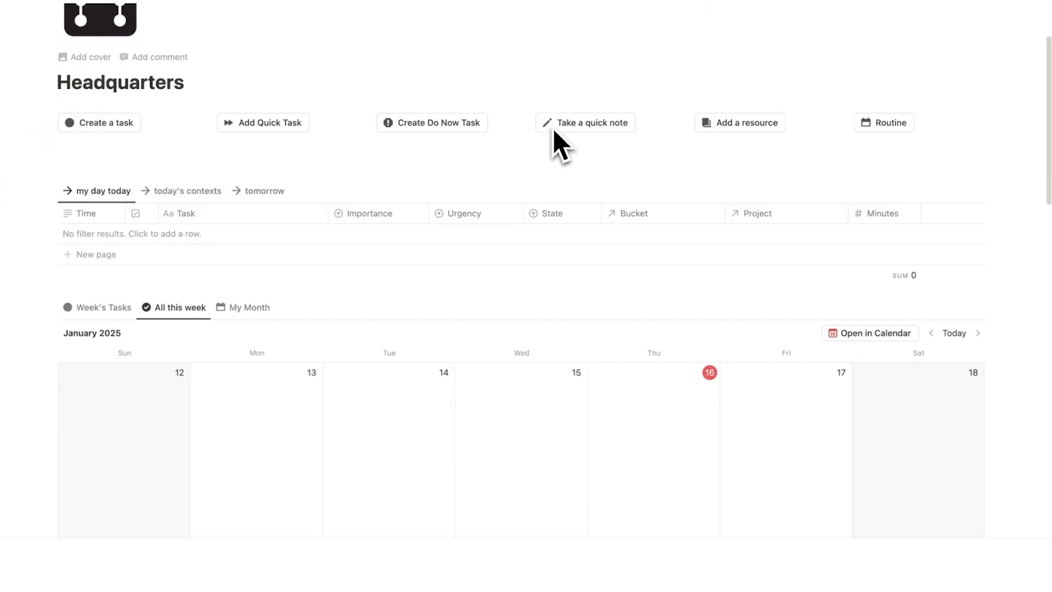
scroll(553, 137, "down", 6)
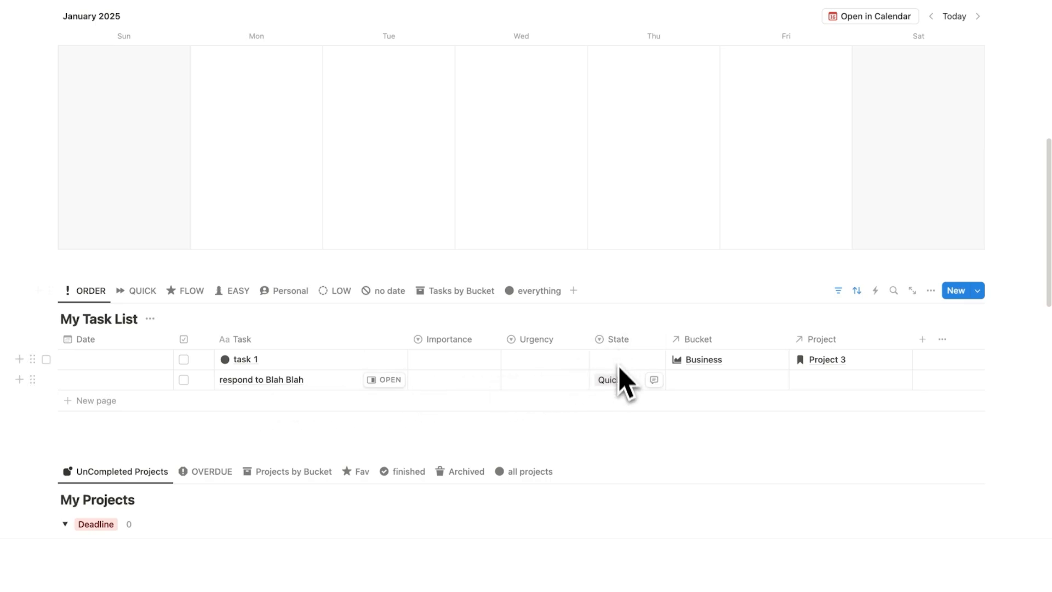
Create a Do Now task titled "fix Blah Blah Blah" and close its page
scroll(606, 378, "up", 8)
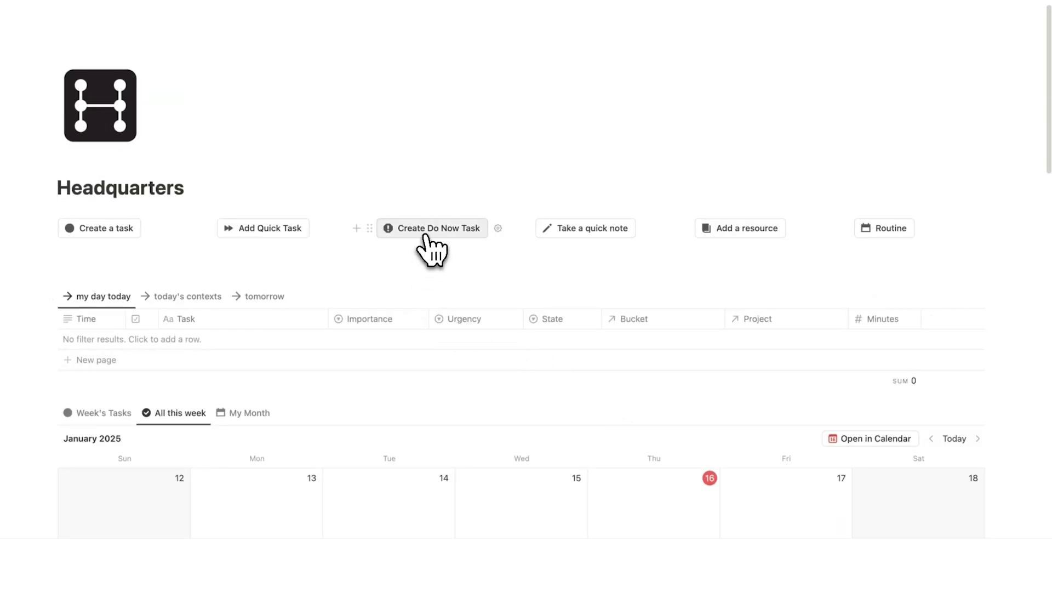
left_click(432, 229)
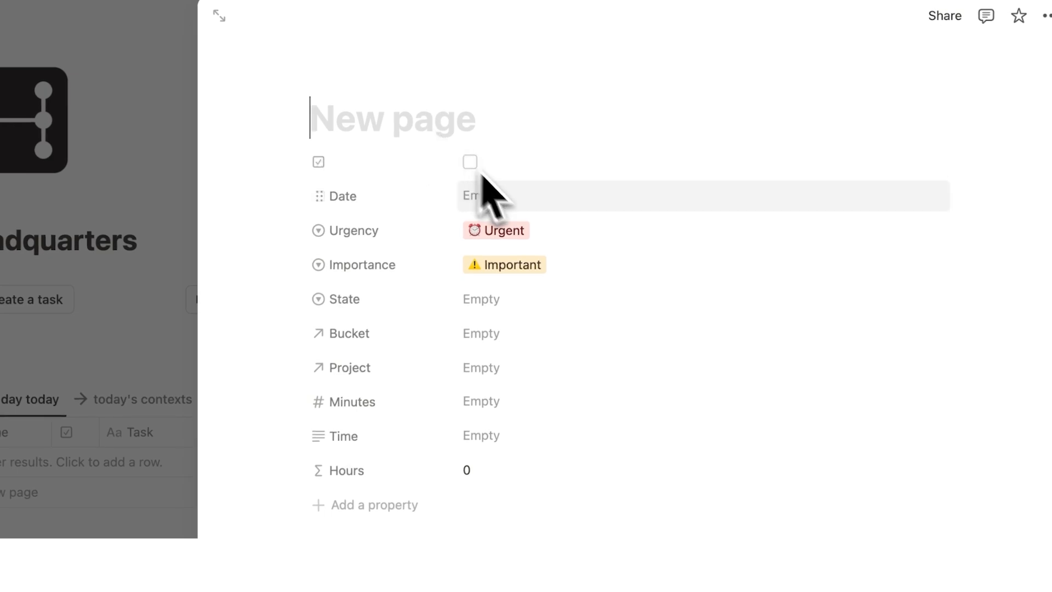
left_click(409, 125)
type("fix Blah Blah Blah")
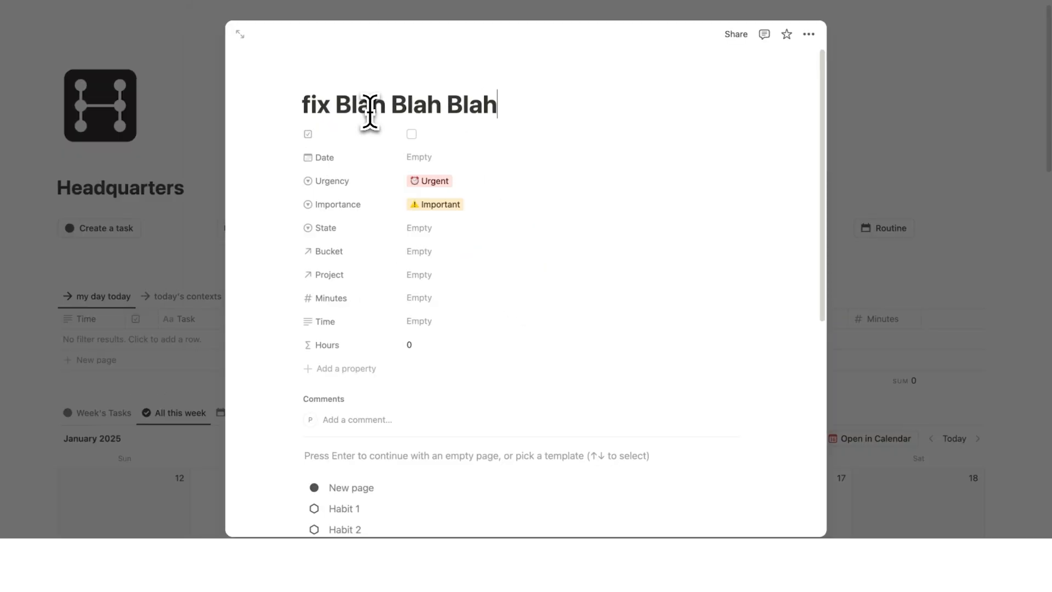
left_click(899, 138)
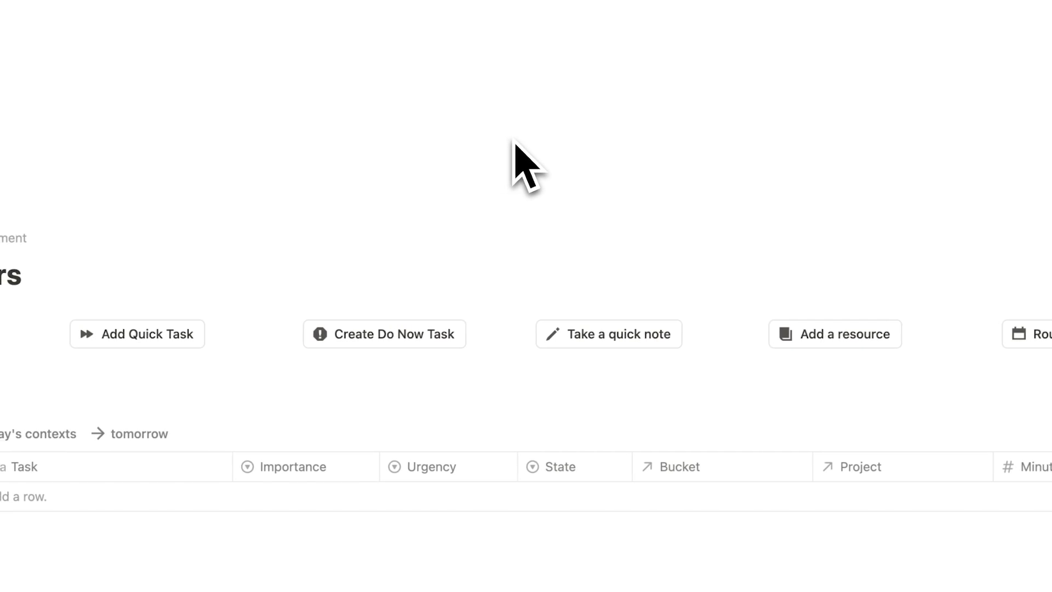
Check the Do Now task in My Task List, and create a quick note titled "subscribe to this channel"
scroll(512, 164, "down", 10)
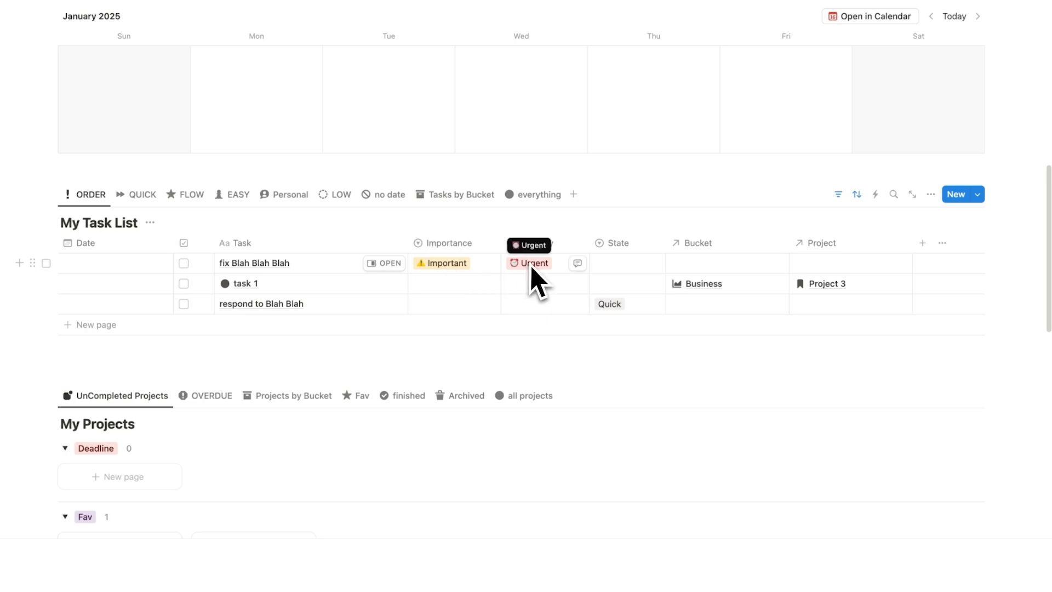
scroll(534, 279, "up", 8)
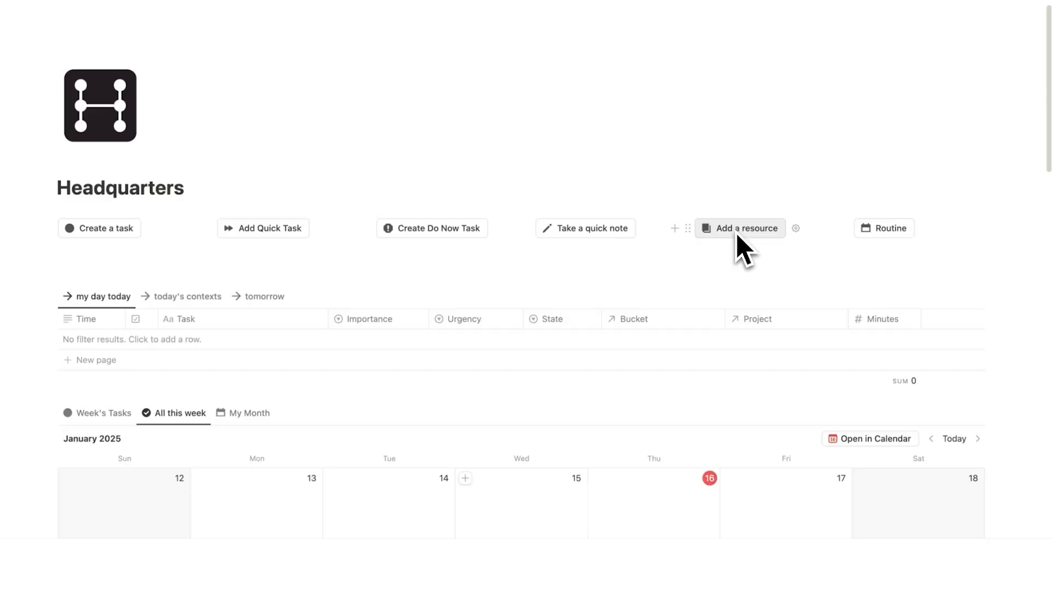
left_click(582, 237)
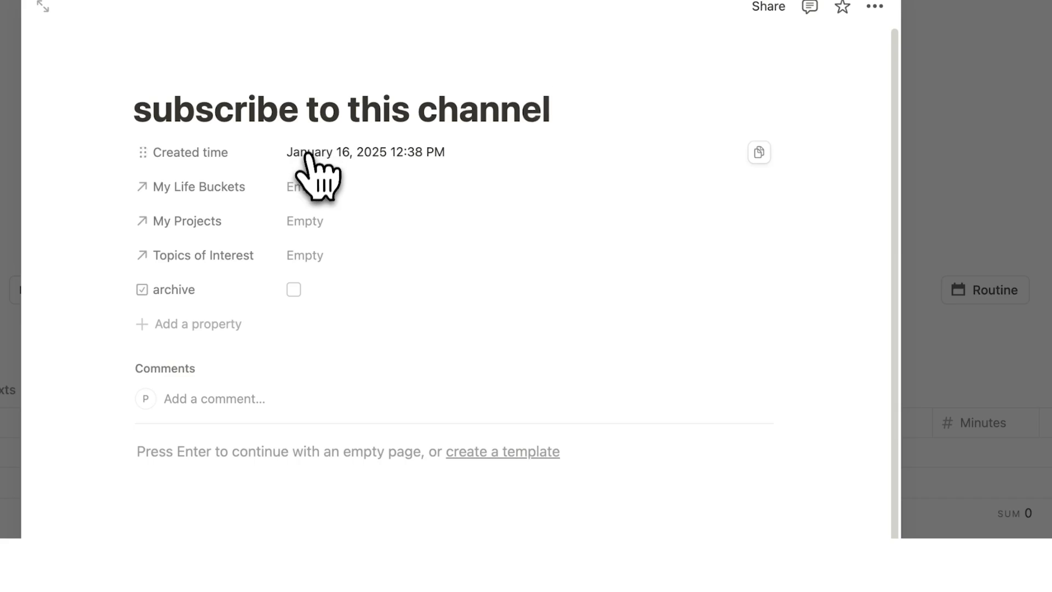
key("Escape")
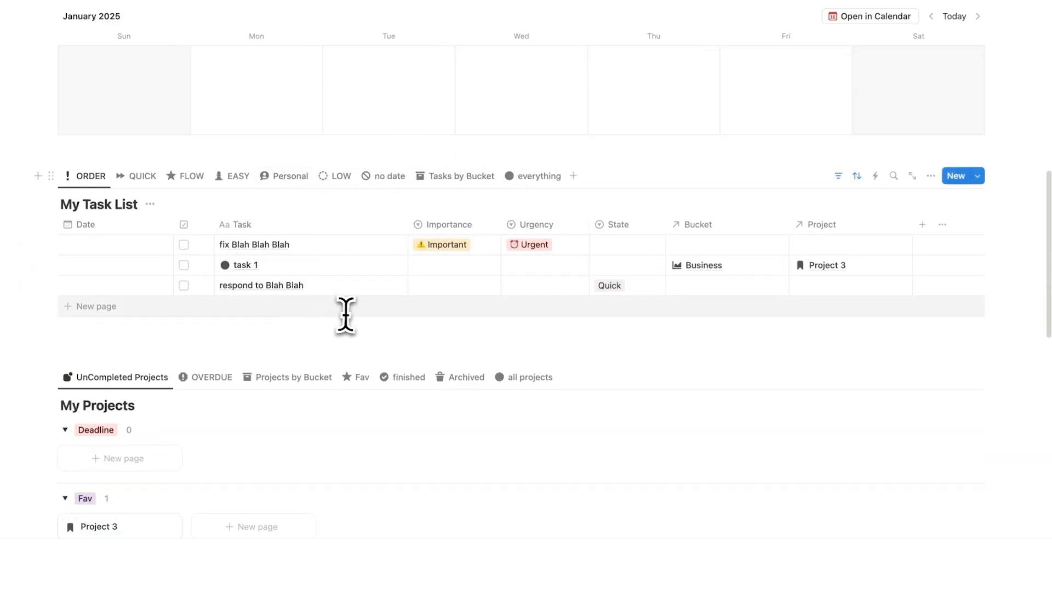
Set the date of the "fix Blah Blah Blah" task in My Task List to January 16, 2025
scroll(348, 312, "up", 5)
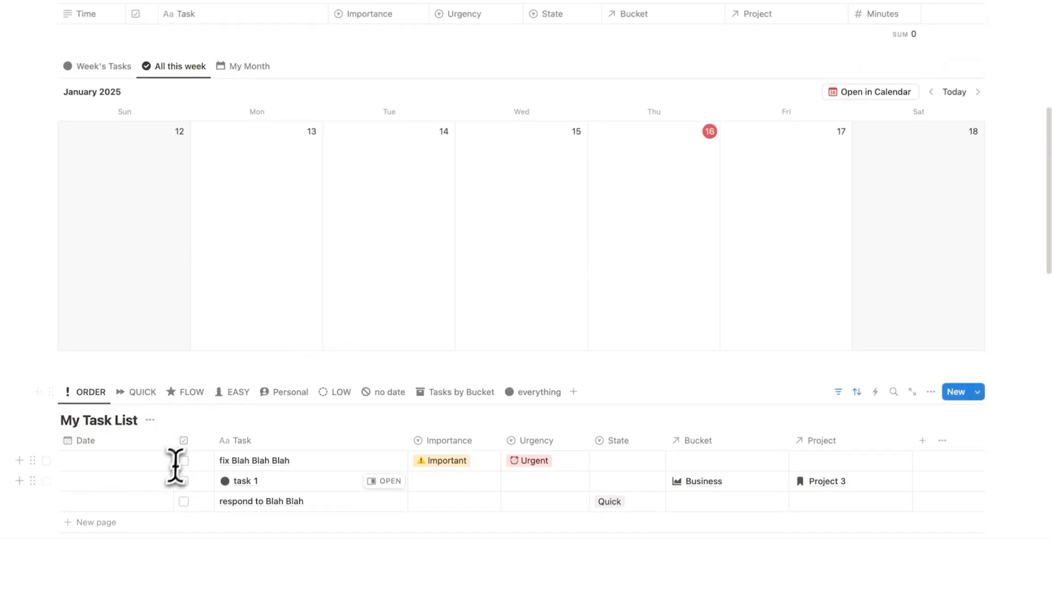
scroll(365, 433, "down", 1)
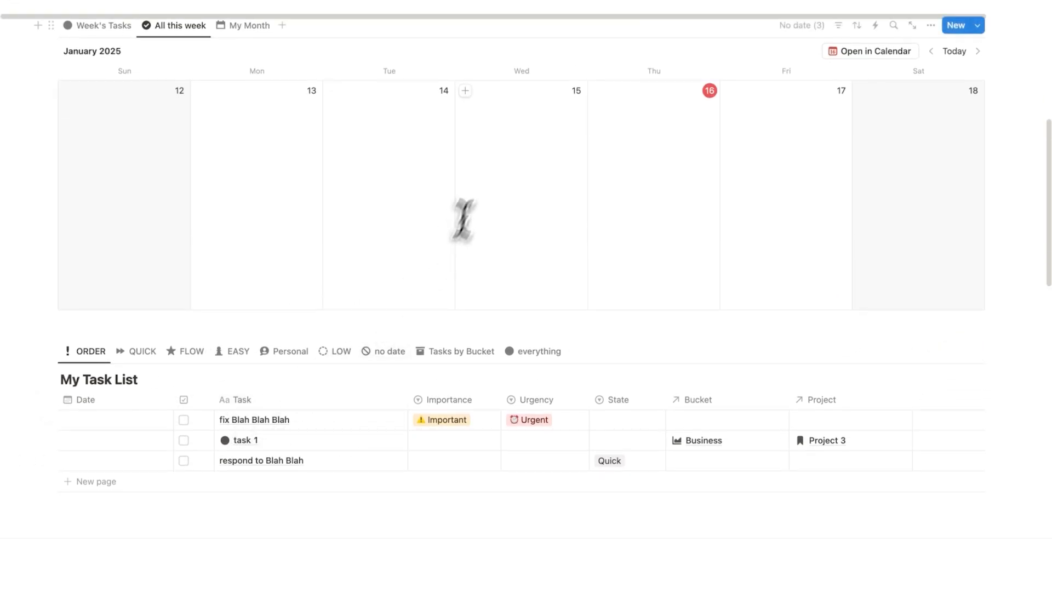
scroll(484, 172, "up", 3)
scroll(484, 171, "down", 4)
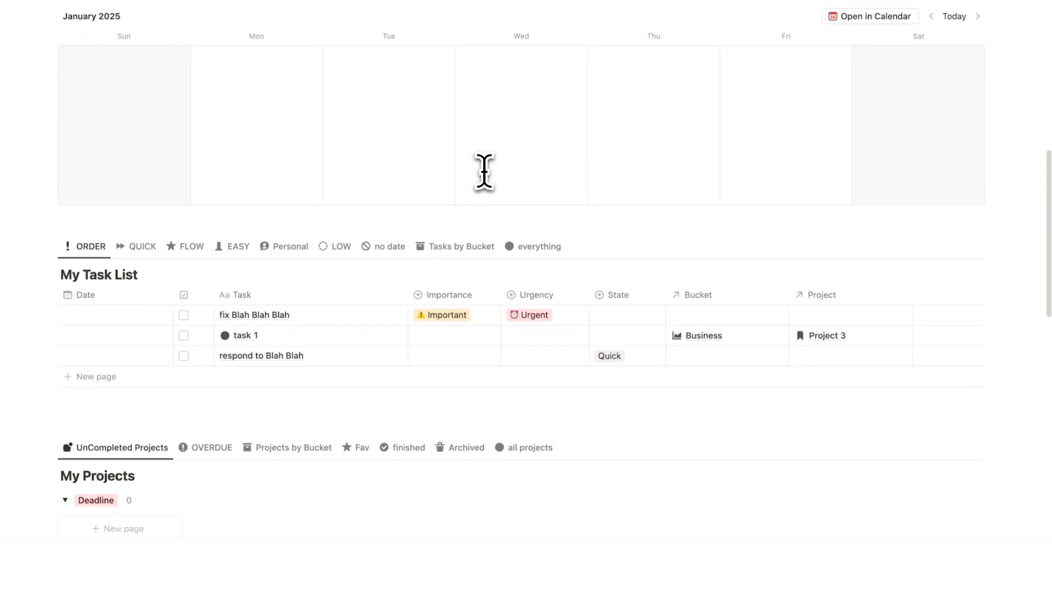
left_click(133, 314)
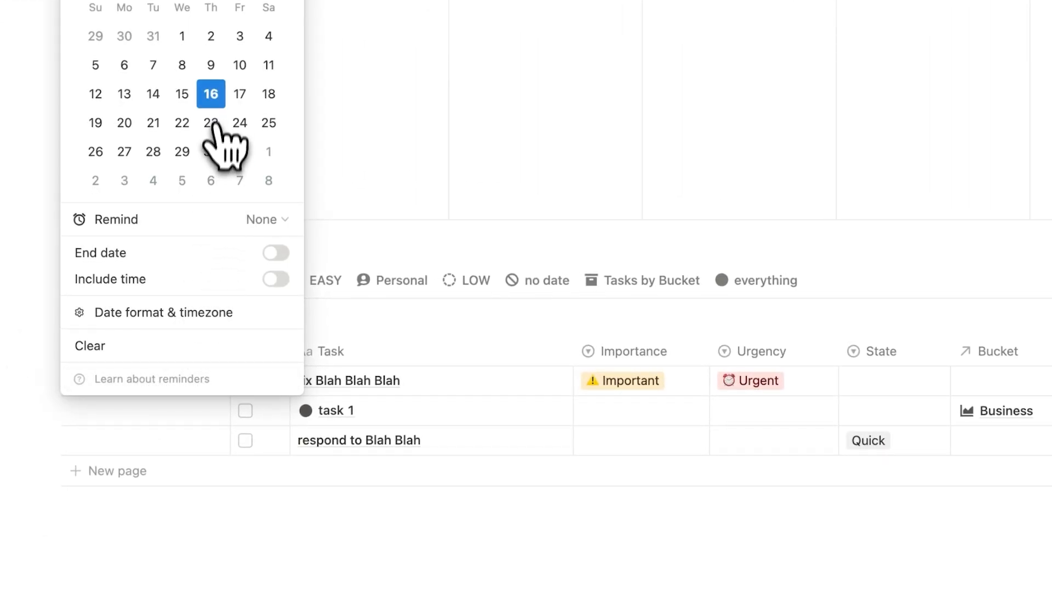
left_click(218, 104)
Schedule task 1 and the "respond to Blah Blah" task for January 16, 2025
scroll(352, 153, "up", 3)
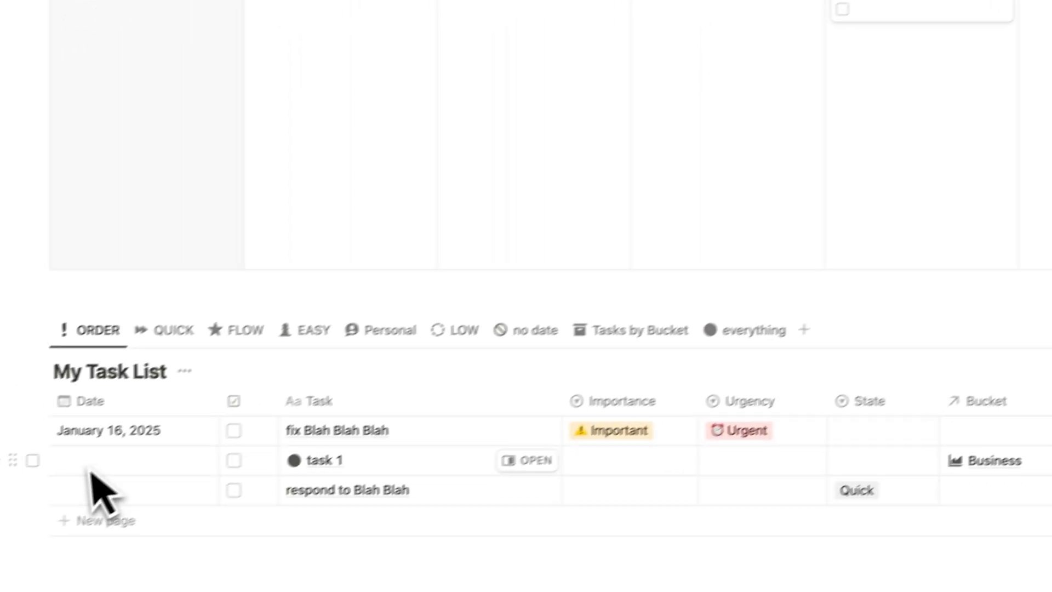
left_click_drag(12, 460, 872, 56)
scroll(692, 216, "down", 3)
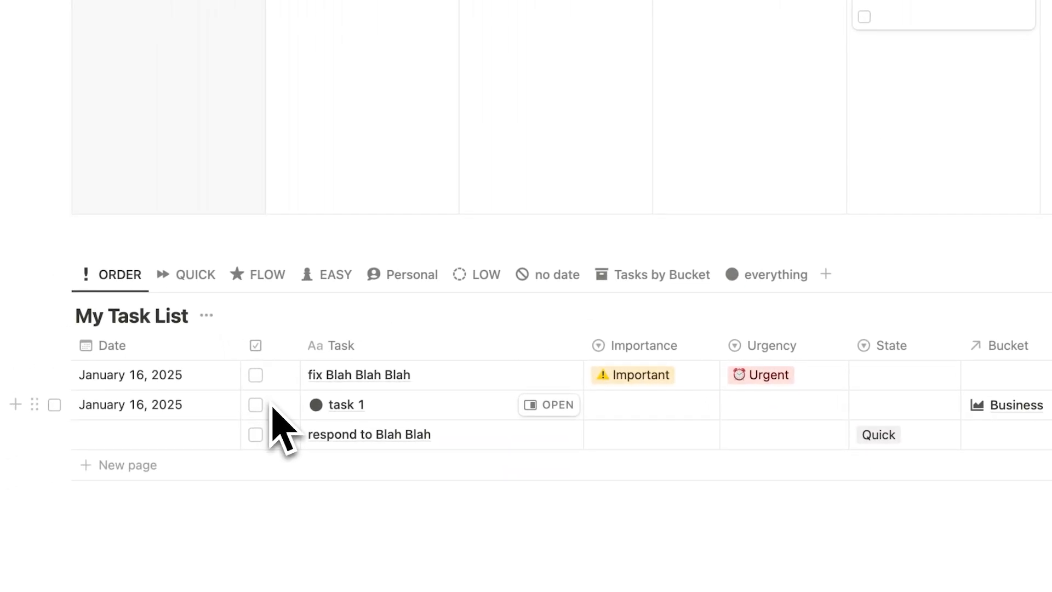
left_click(209, 438)
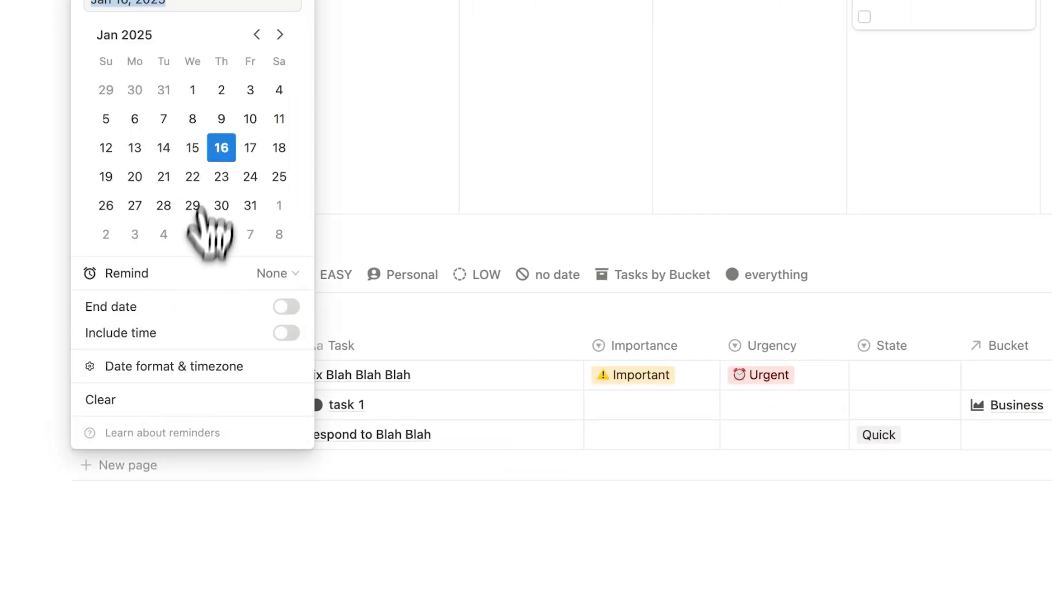
left_click(221, 154)
left_click(585, 97)
left_click(634, 100)
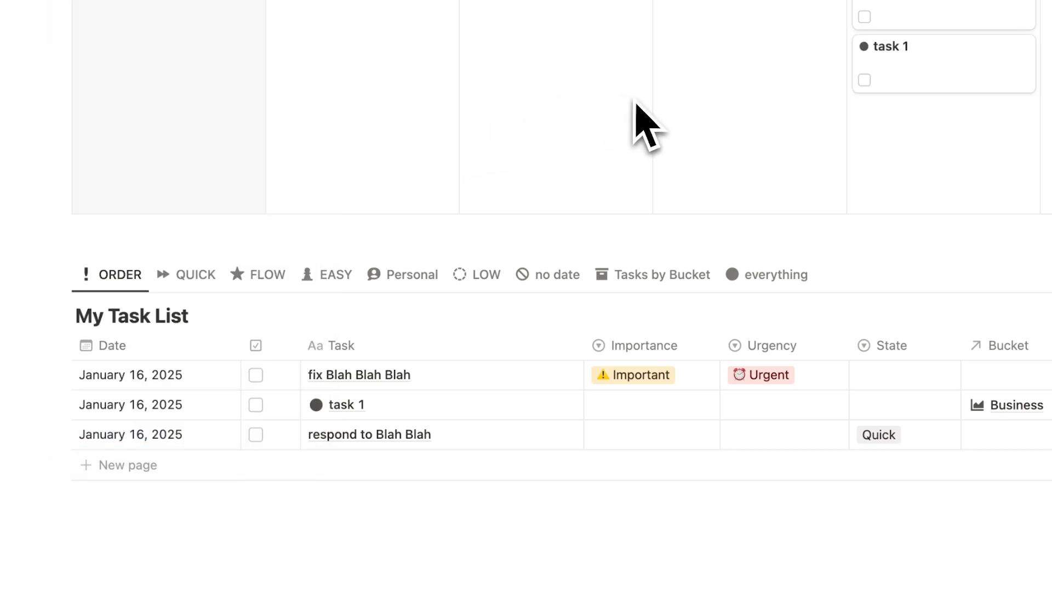
In the my day today view, set the times to 9am for "fix Blah Blah Blah", 10am for "respond to Blah Blah" and 1pm for task 1
scroll(635, 102, "up", 3)
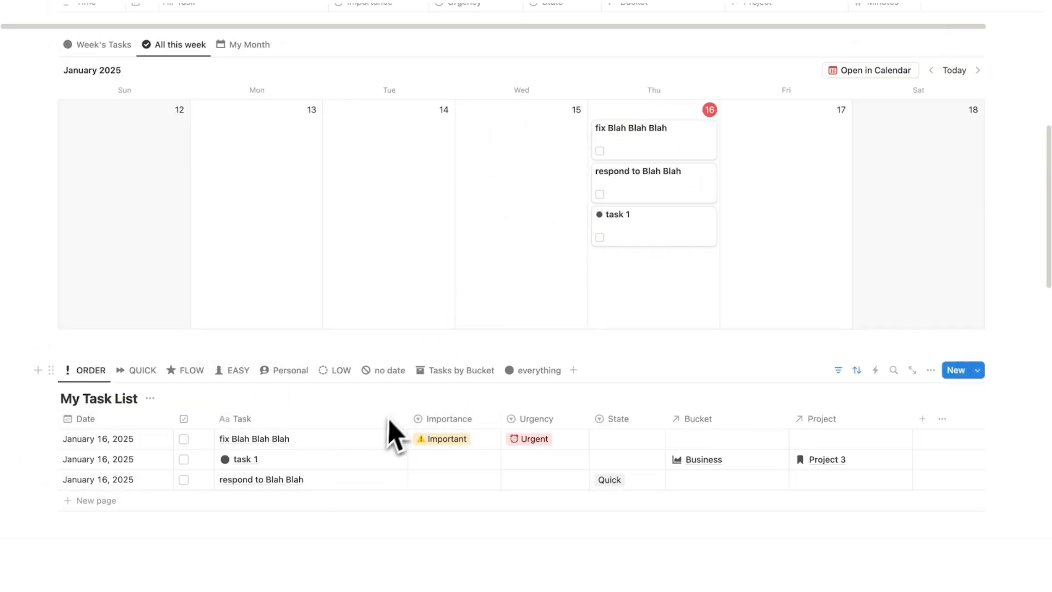
scroll(386, 274, "up", 5)
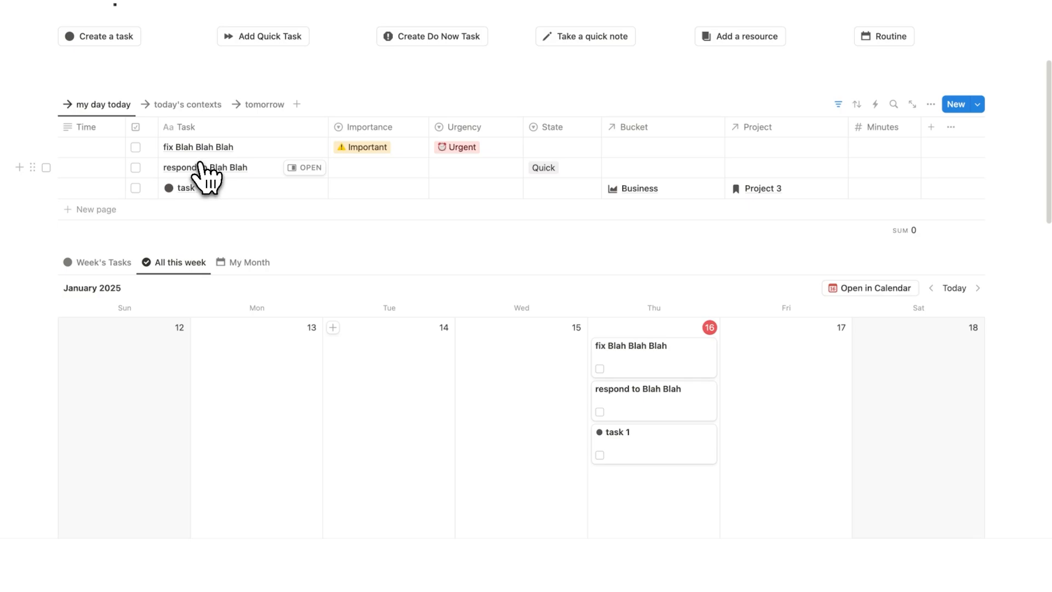
scroll(286, 62, "down", 1)
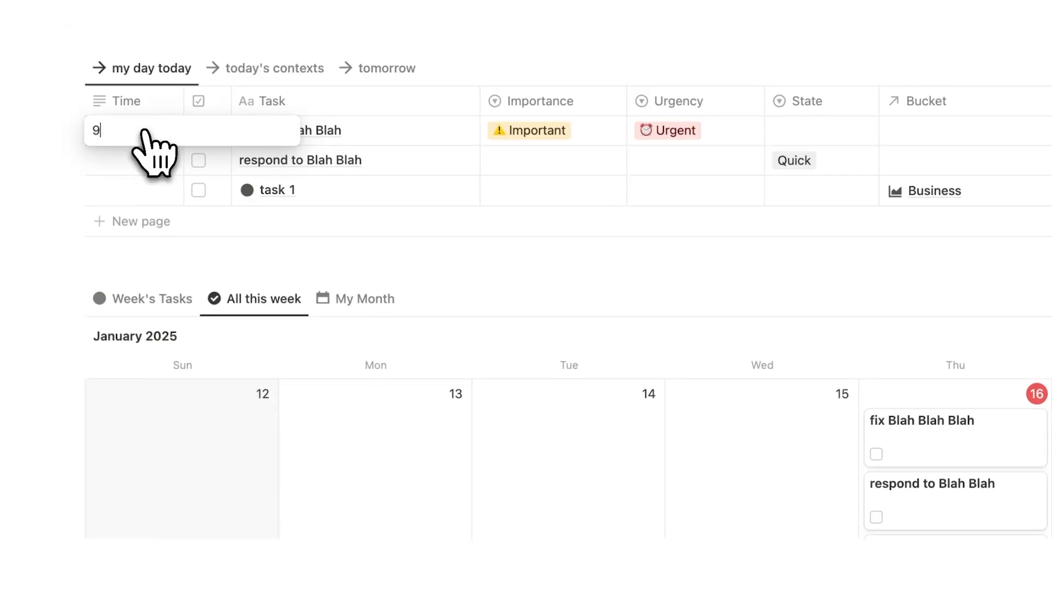
type("am")
key("Return")
type("10am")
key("Return")
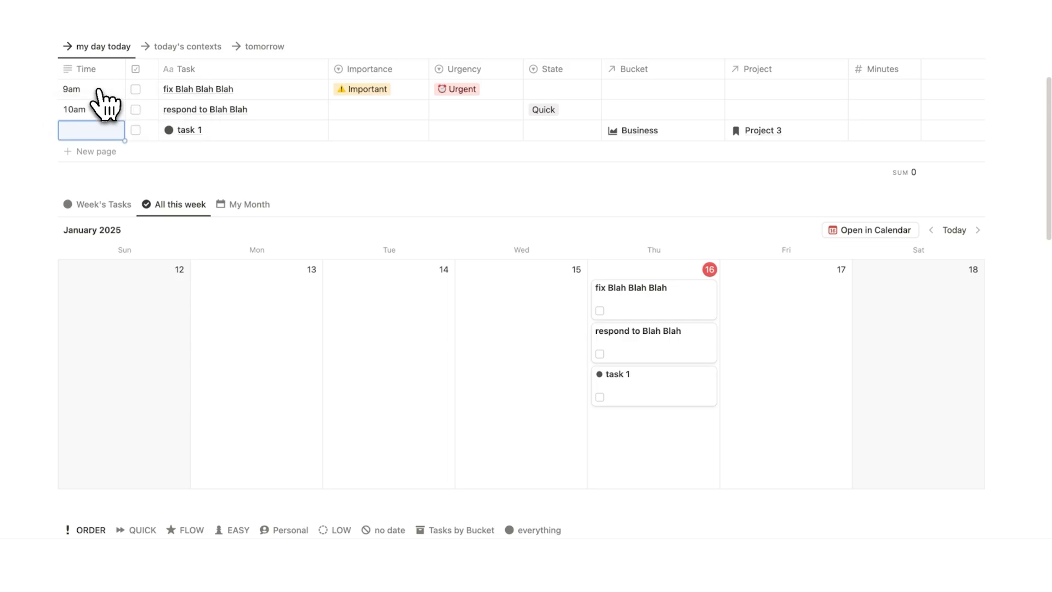
type("11am")
key("Return")
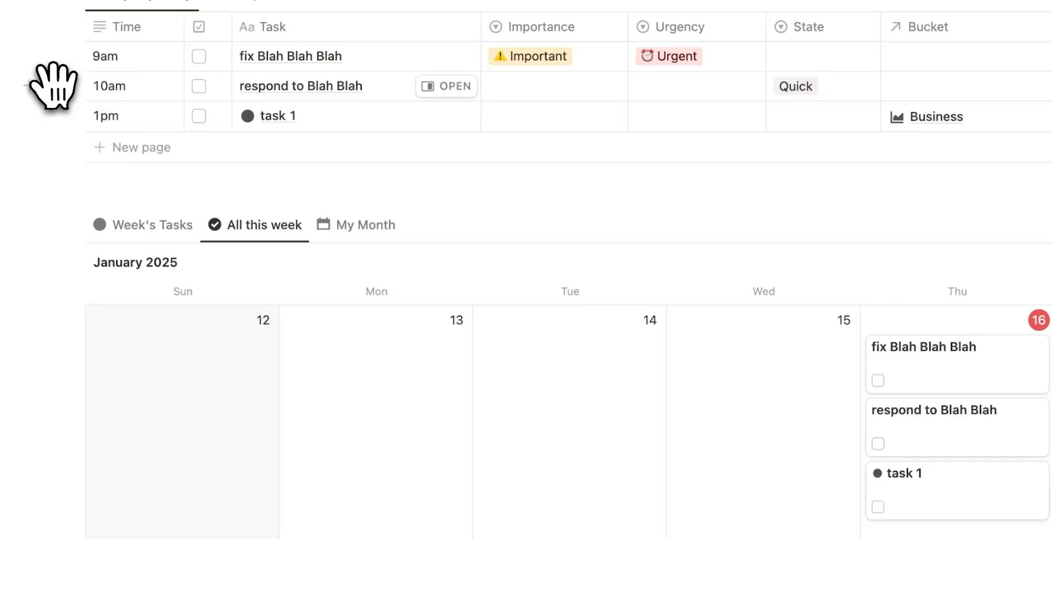
Move the "respond to Blah Blah" task below task 1 in today's list and set its time to 3pm
left_click_drag(53, 85, 71, 129)
left_click(124, 130)
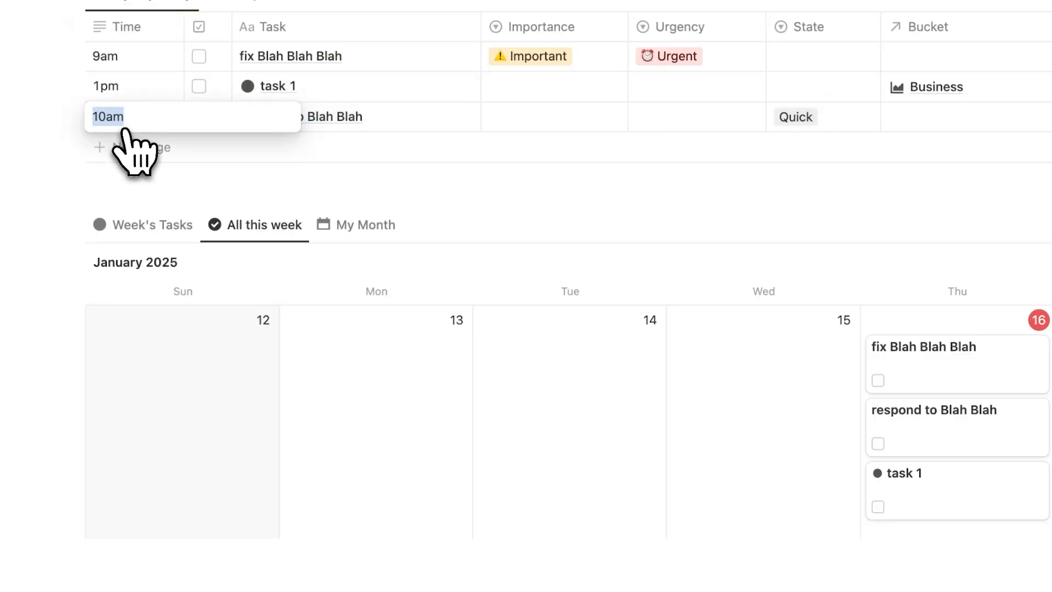
type("3pm")
key("Return")
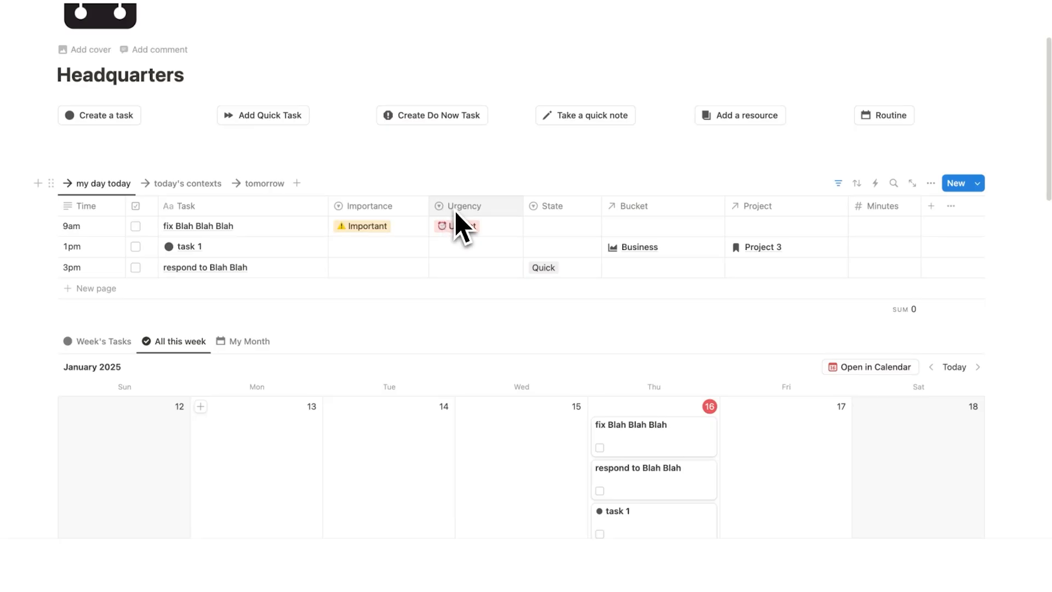
Reschedule the "fix Blah Blah Blah" task to Friday, January 17 in the weekly calendar
scroll(500, 258, "down", 4)
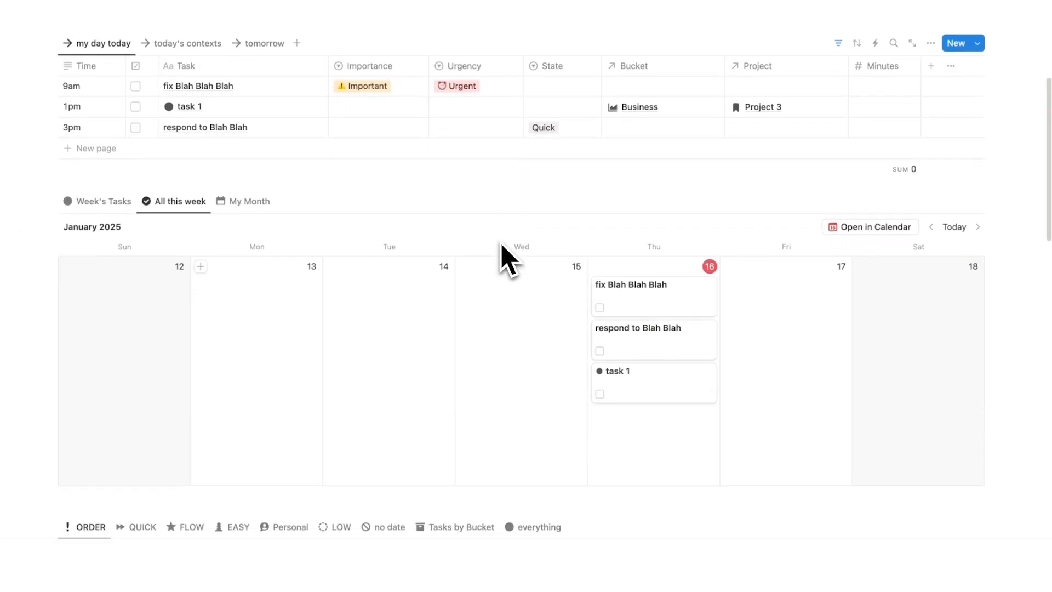
scroll(500, 252, "down", 2)
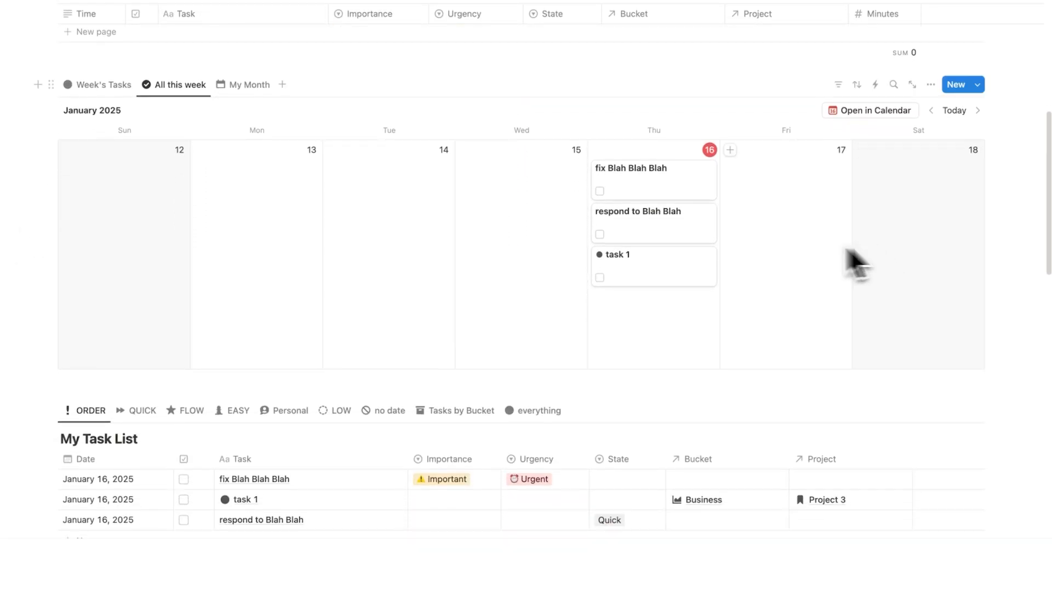
scroll(901, 286, "up", 2)
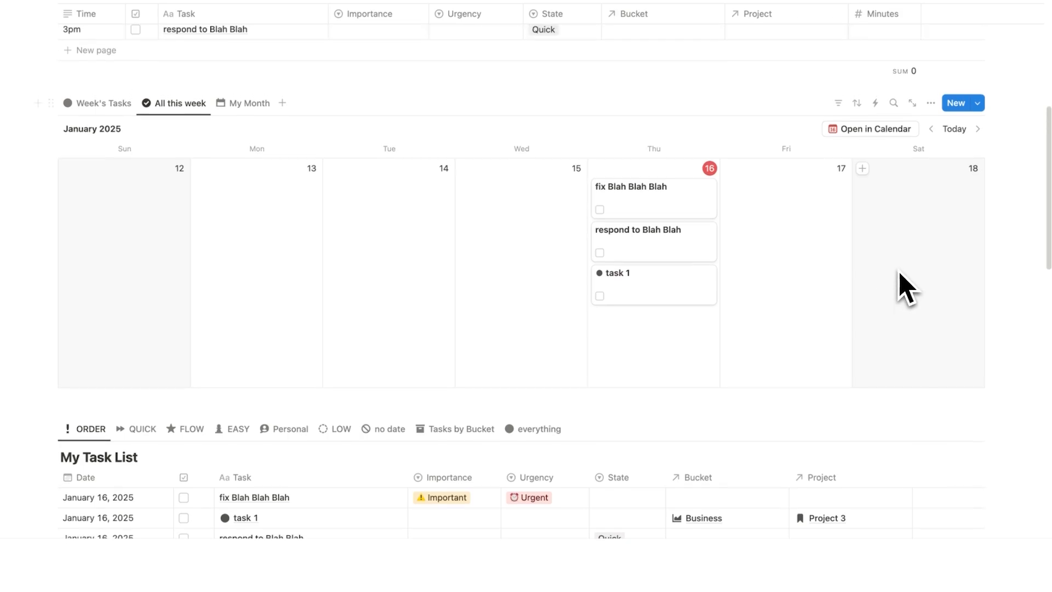
scroll(901, 286, "up", 2)
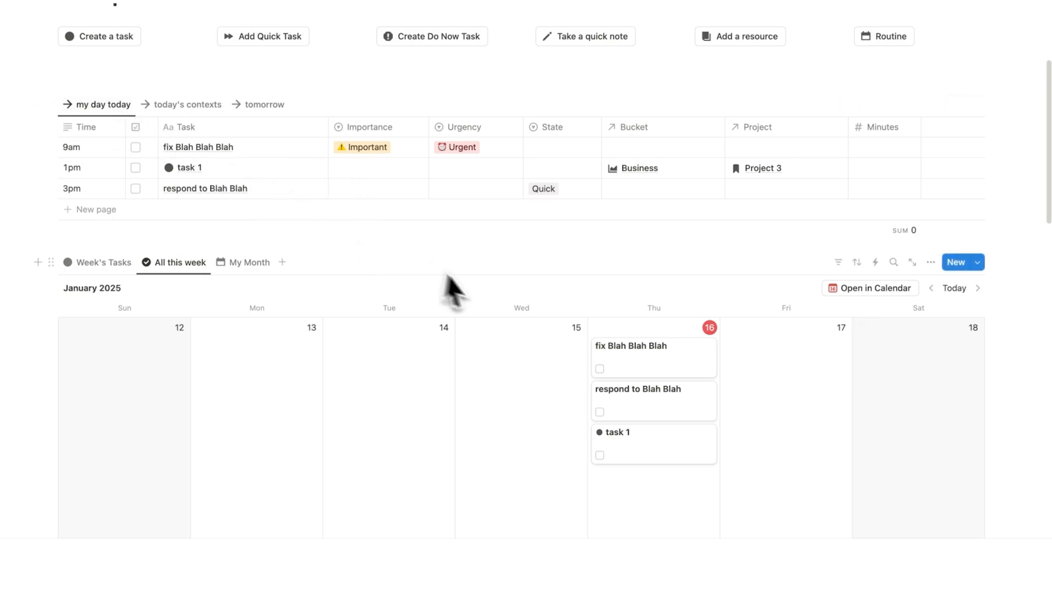
scroll(476, 298, "down", 2)
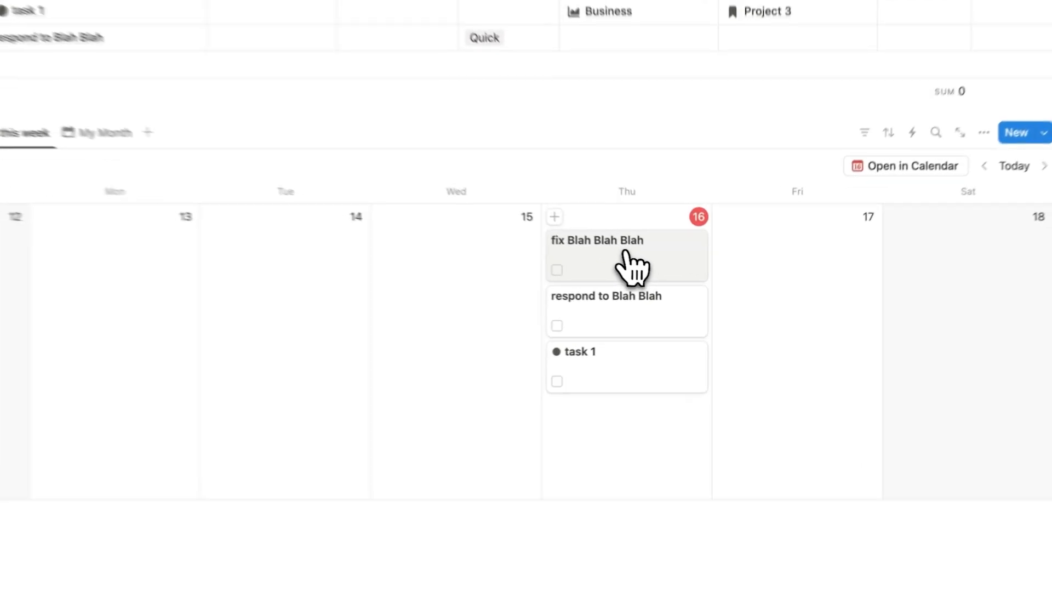
left_click_drag(625, 253, 787, 284)
scroll(833, 384, "up", 3)
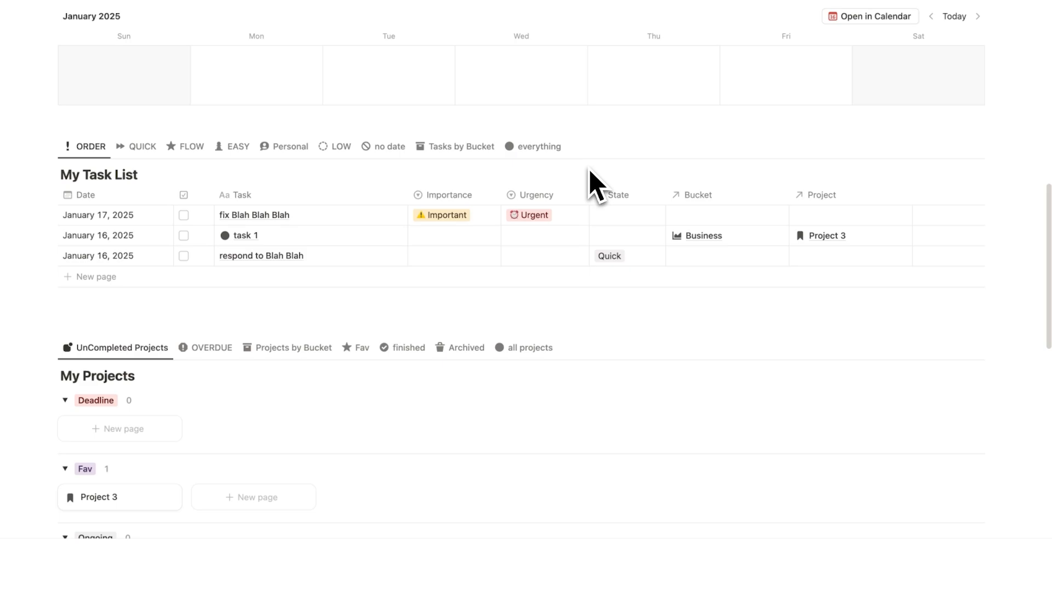
Set task 1's urgency to Urgent and its importance to Important in My Task List
scroll(594, 186, "down", 1)
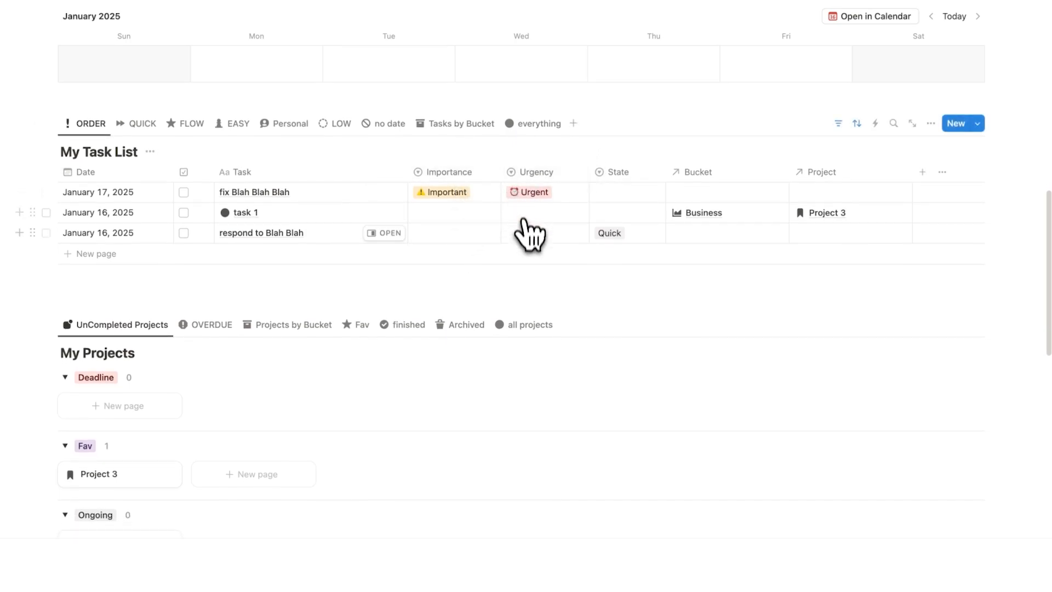
left_click(539, 212)
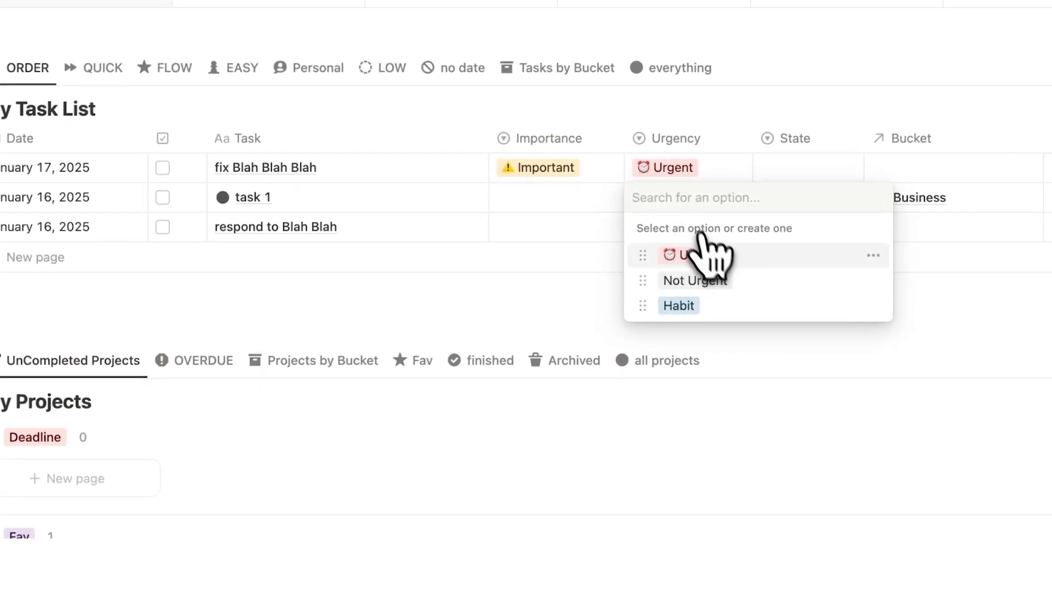
left_click(539, 251)
left_click(601, 209)
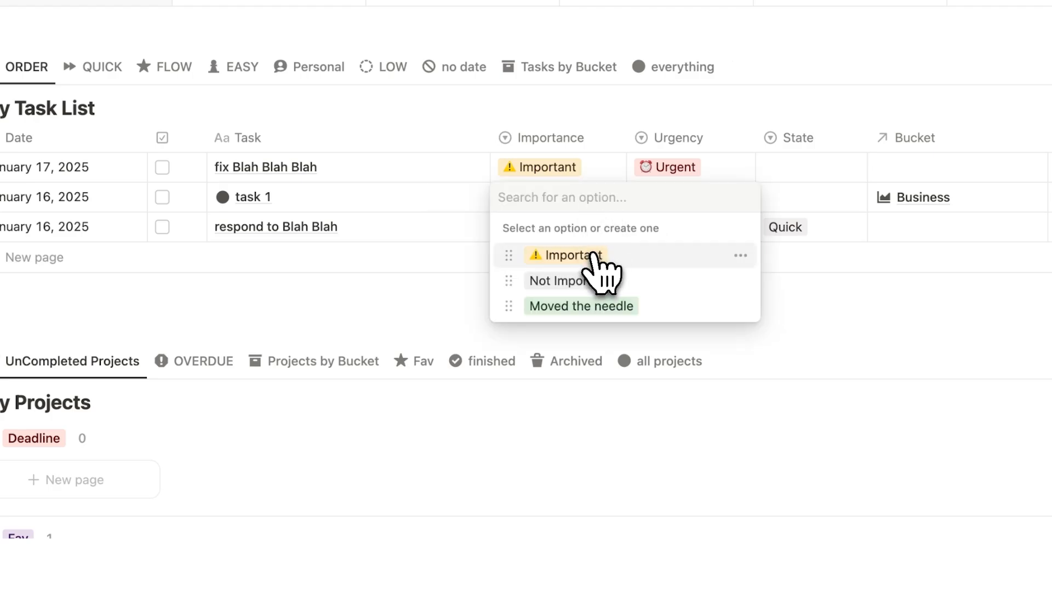
left_click(595, 254)
Mark the "respond to Blah Blah" task as Not Important and Not Urgent
left_click(553, 231)
left_click(569, 310)
left_click(671, 227)
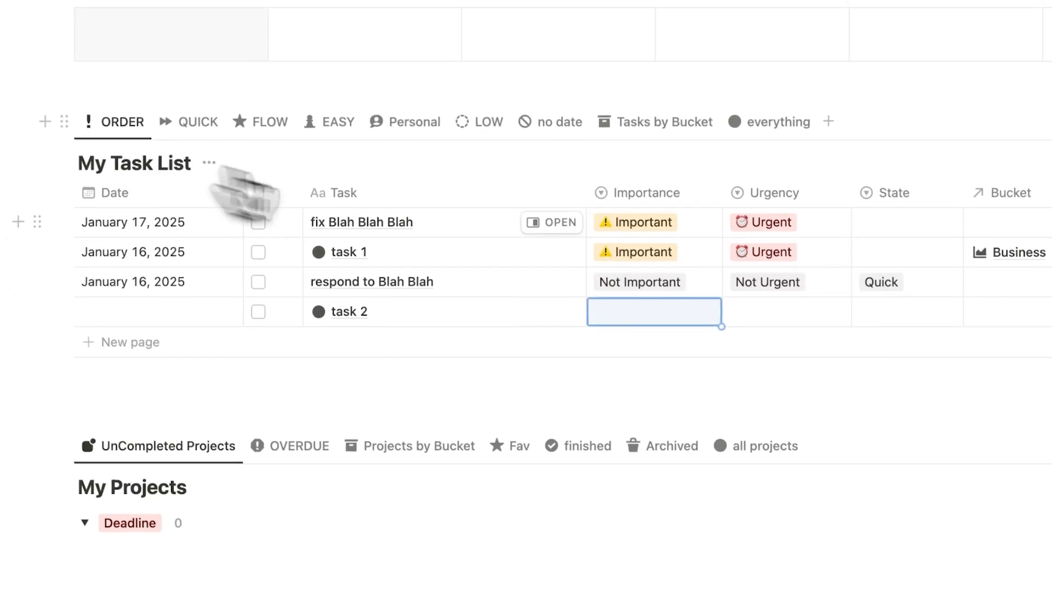
Set task 2's importance to Important and its urgency to Urgent
left_click(651, 324)
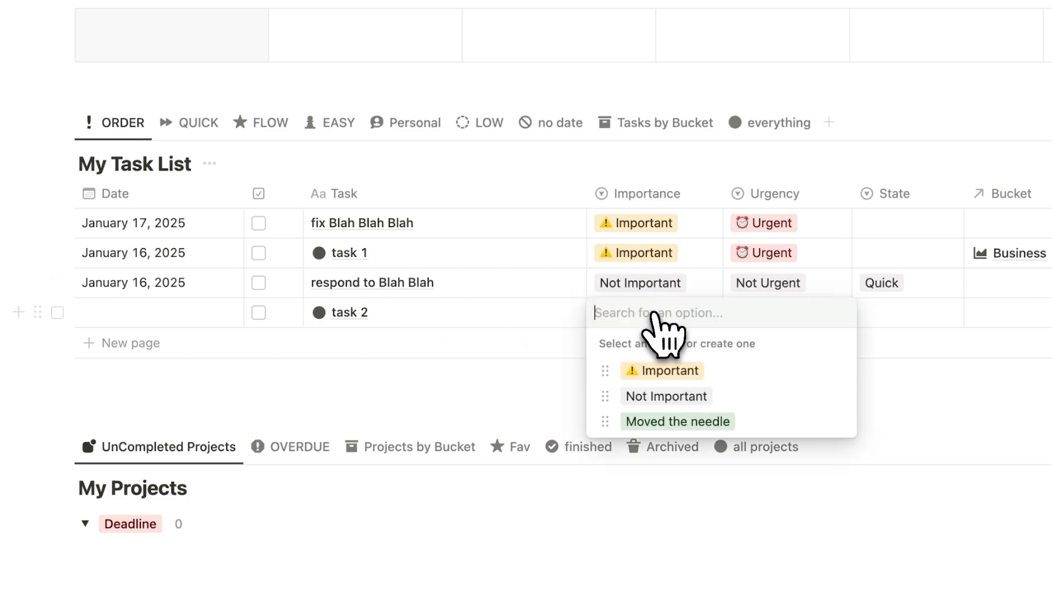
left_click(662, 369)
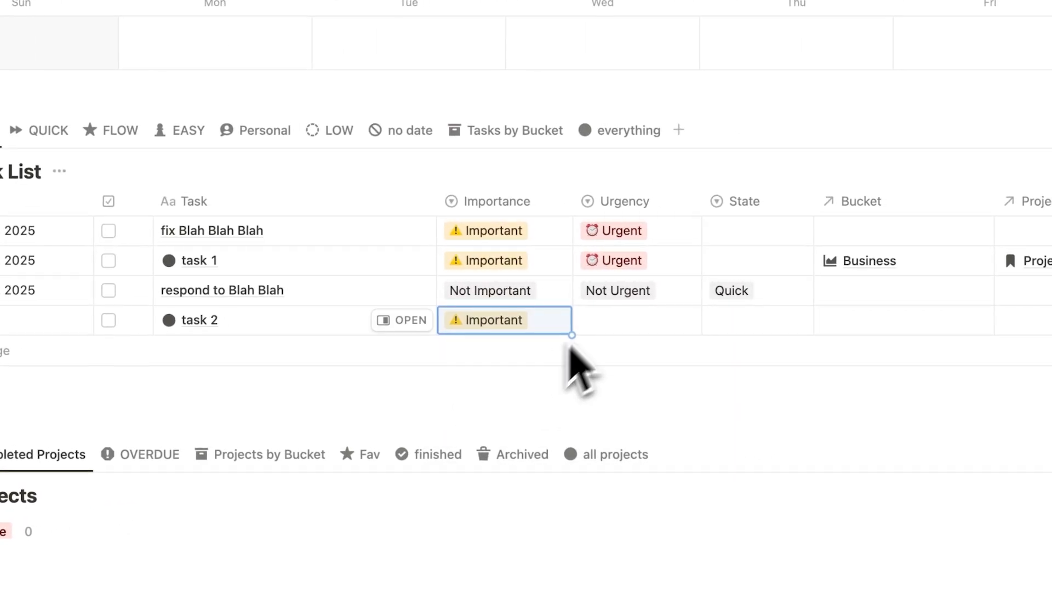
left_click(623, 323)
left_click(641, 377)
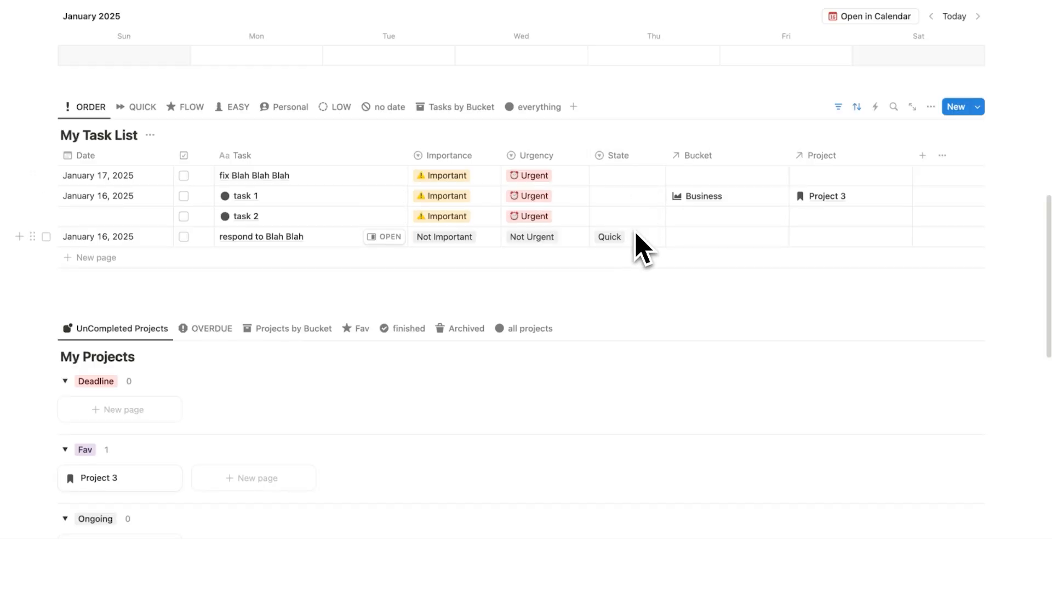
Set the state of "fix Blah Blah Blah", task 1 and task 2 to Flow
left_click(629, 174)
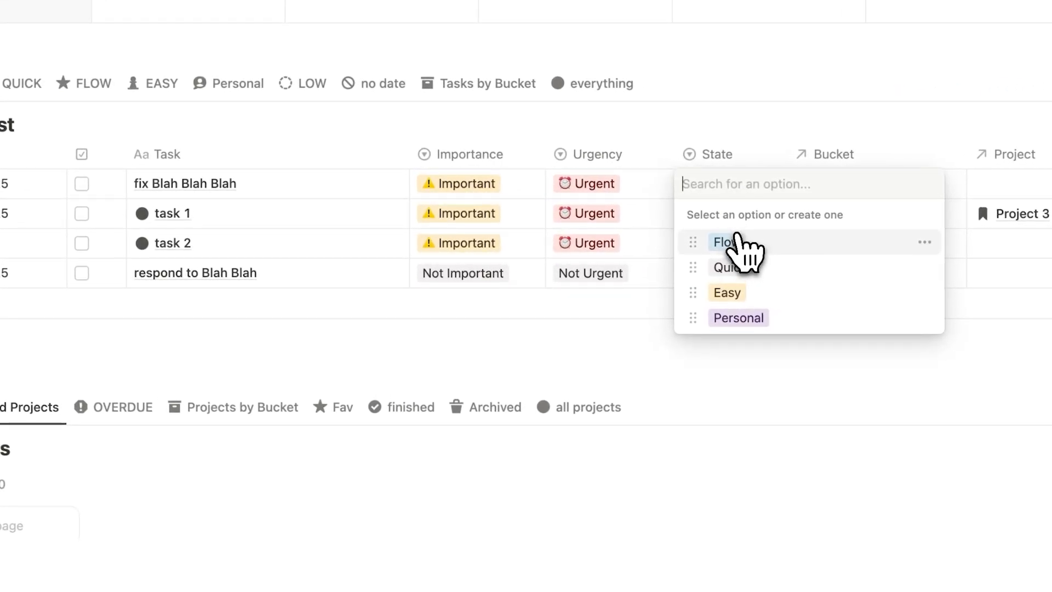
left_click(636, 220)
left_click(727, 225)
left_click(731, 269)
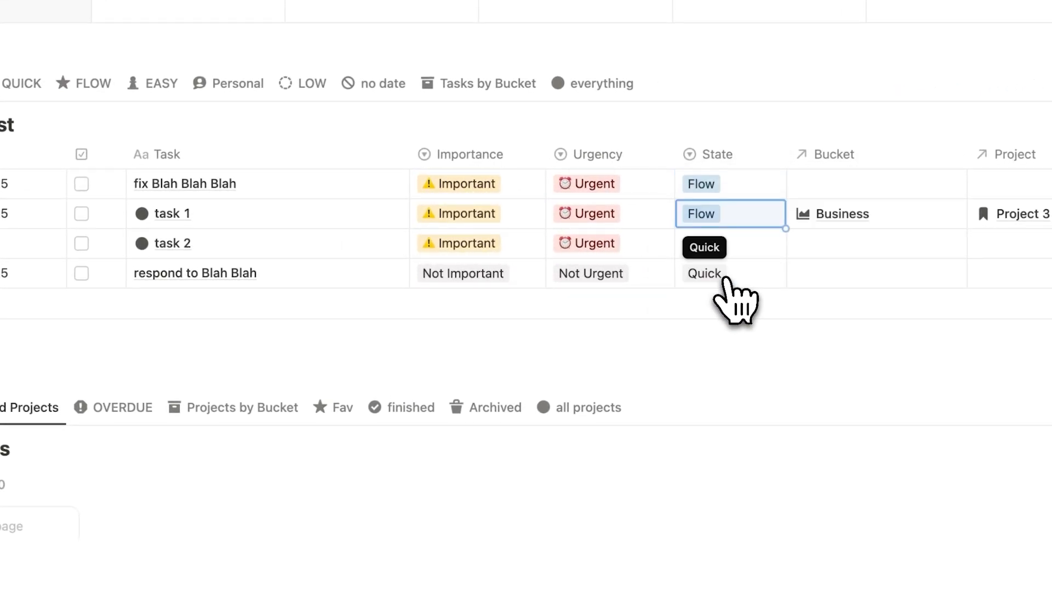
left_click(726, 253)
left_click(731, 299)
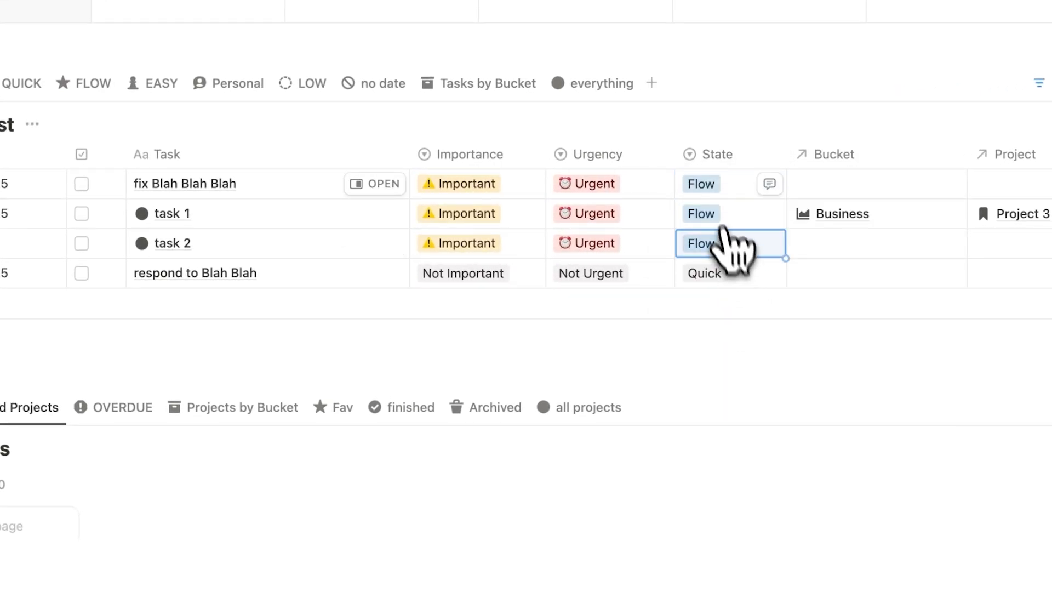
Set task 2's date to January 16, 2025 in My Task List
left_click(132, 241)
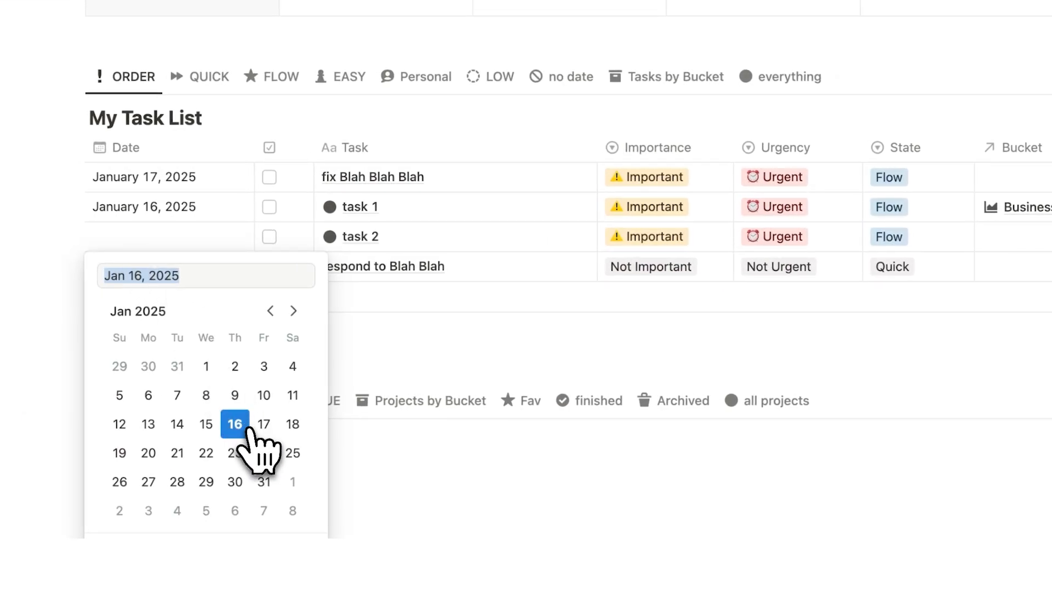
left_click(225, 423)
left_click(526, 352)
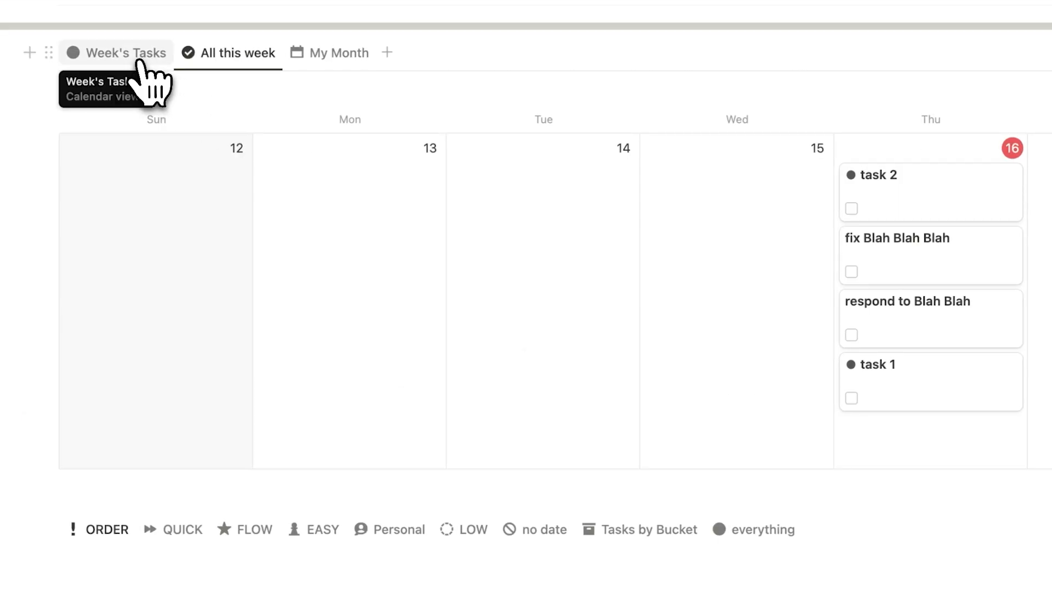
Switch the calendar to the Week's Tasks view and reschedule task 2 to Friday, January 17
left_click(138, 59)
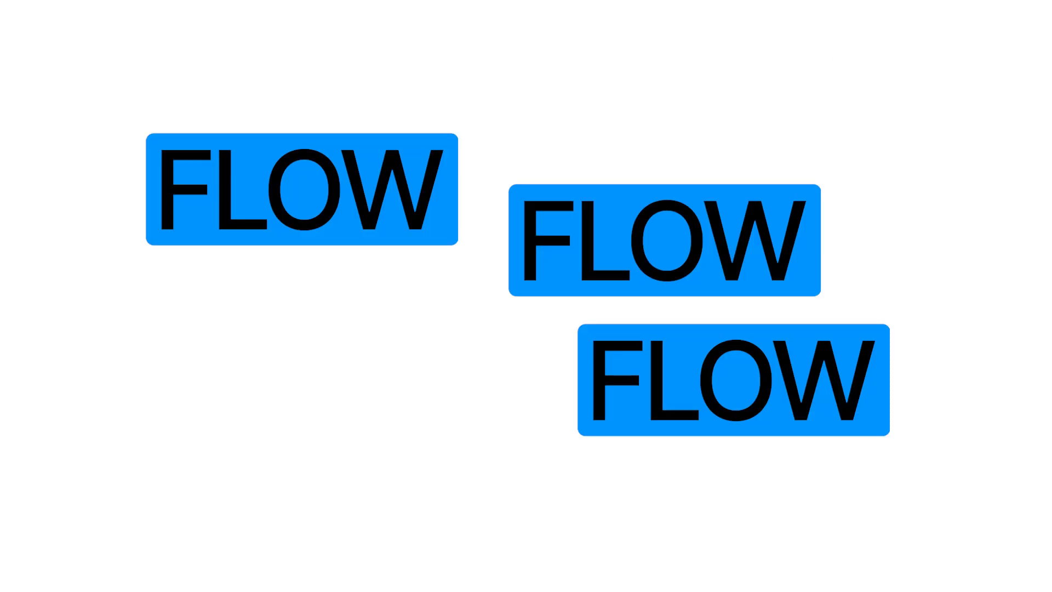
left_click_drag(644, 177, 657, 177)
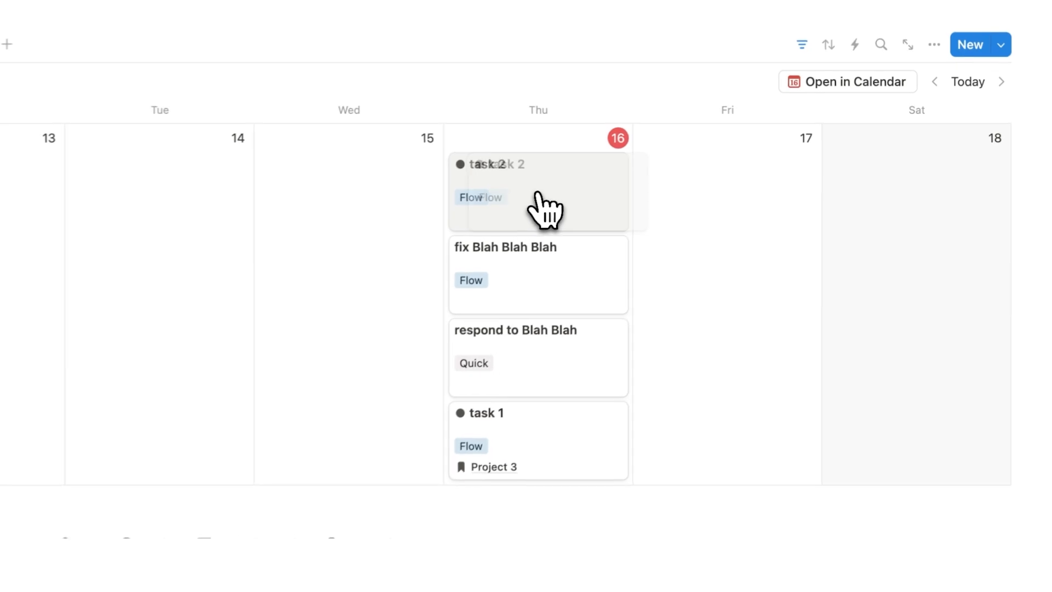
left_click_drag(539, 195, 715, 195)
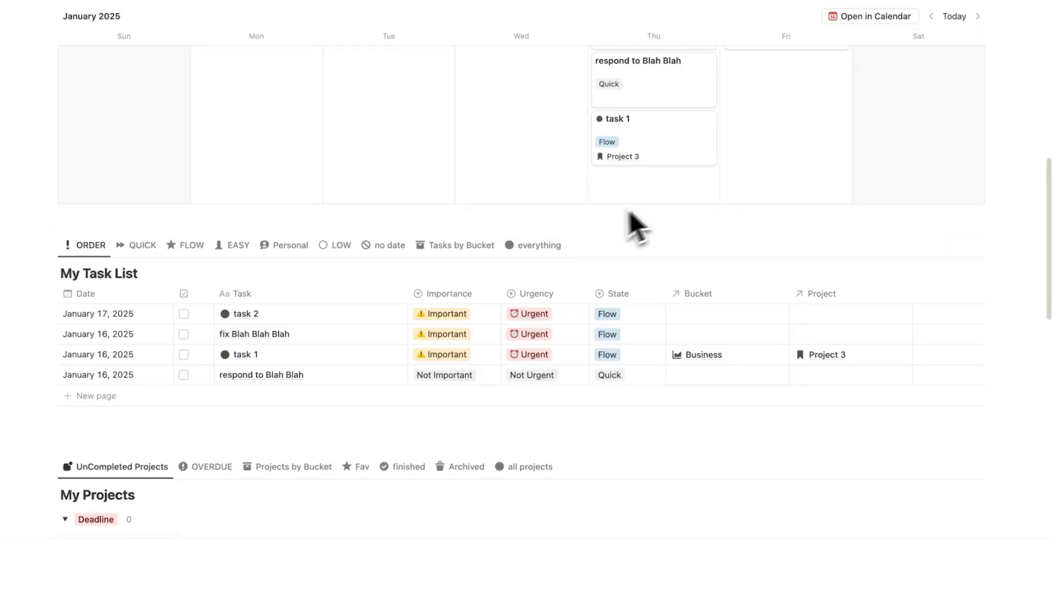
scroll(646, 221, "up", 3)
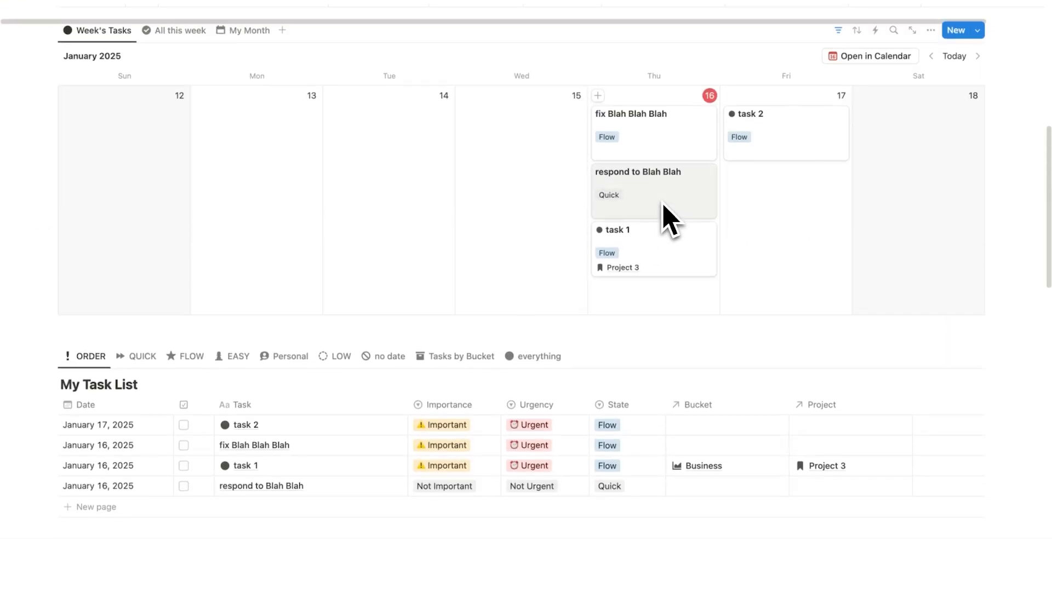